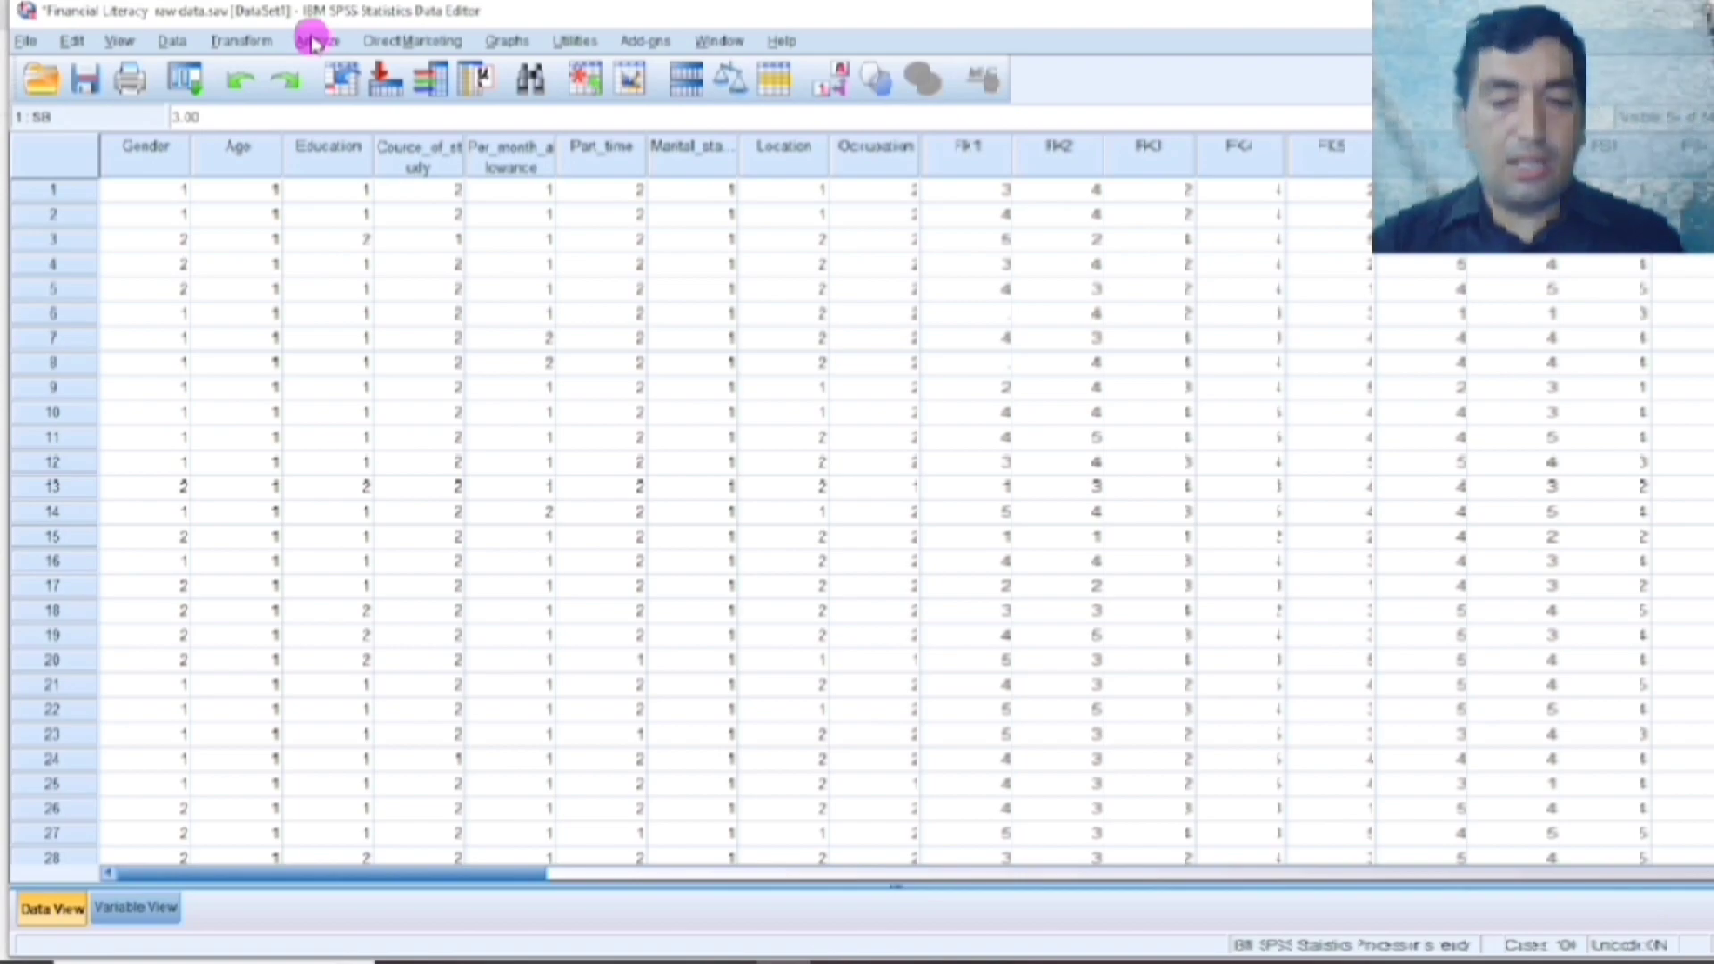
Set up a factor analysis under Dimension Reduction with all items from FK1 through SB8 as its variables
{"action": "left_click", "coordinate": [313, 43]}
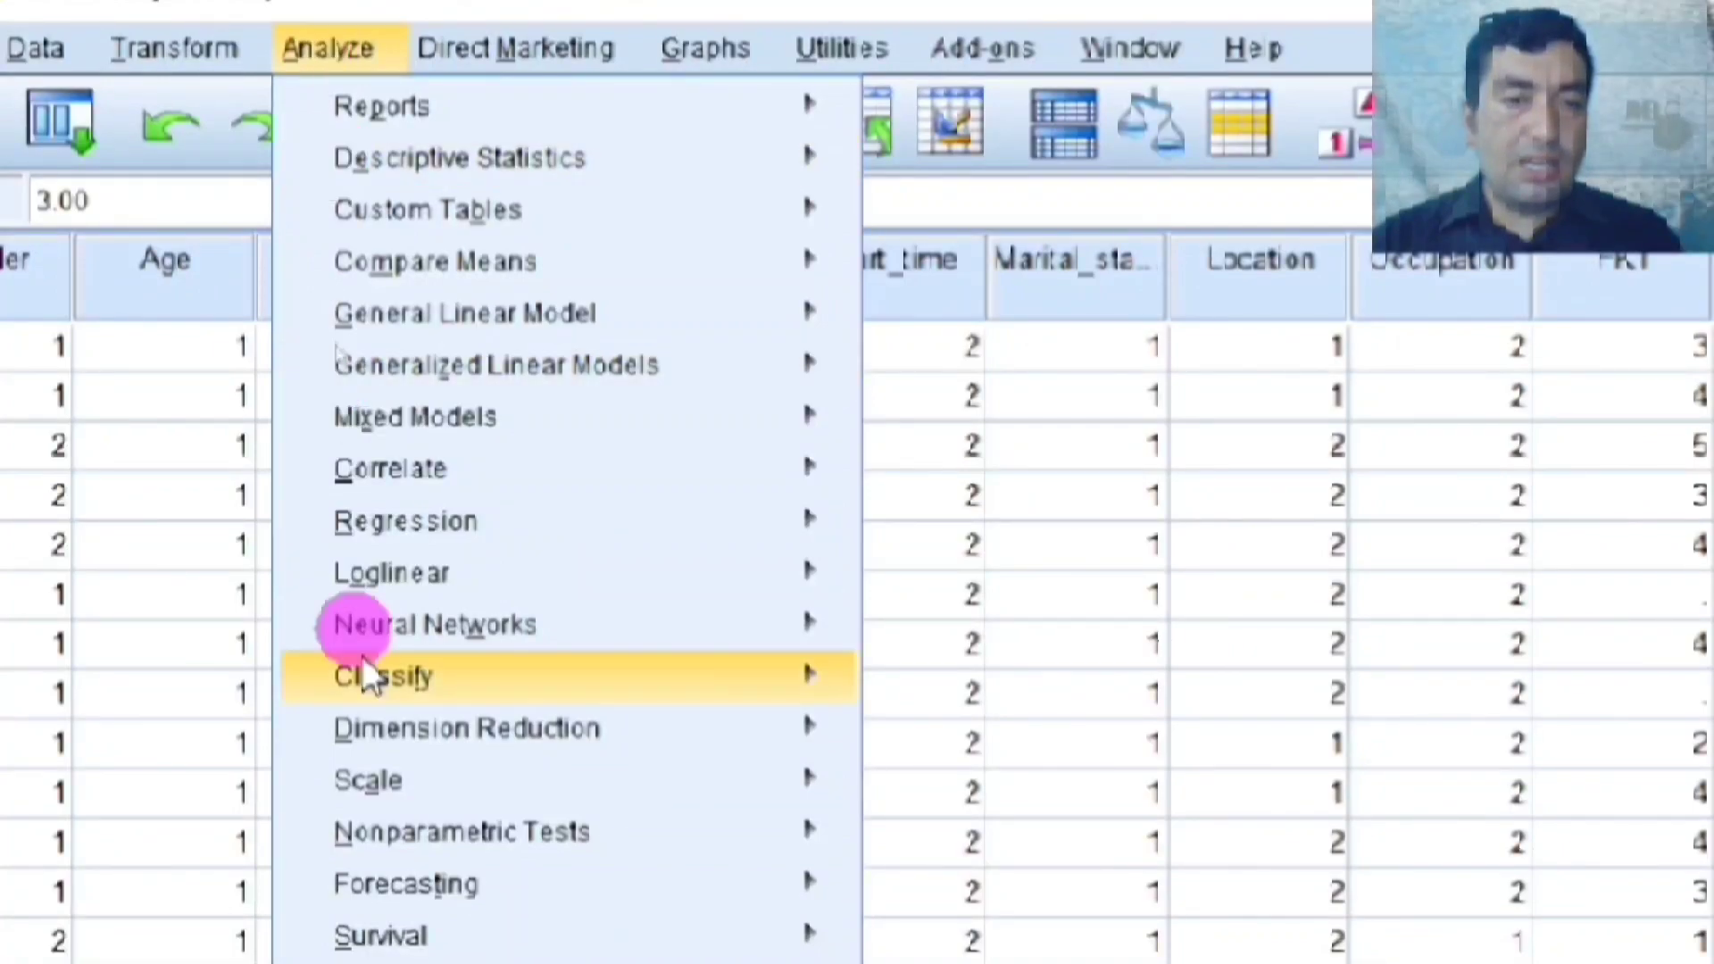
{"action": "mouse_move", "coordinate": [340, 383]}
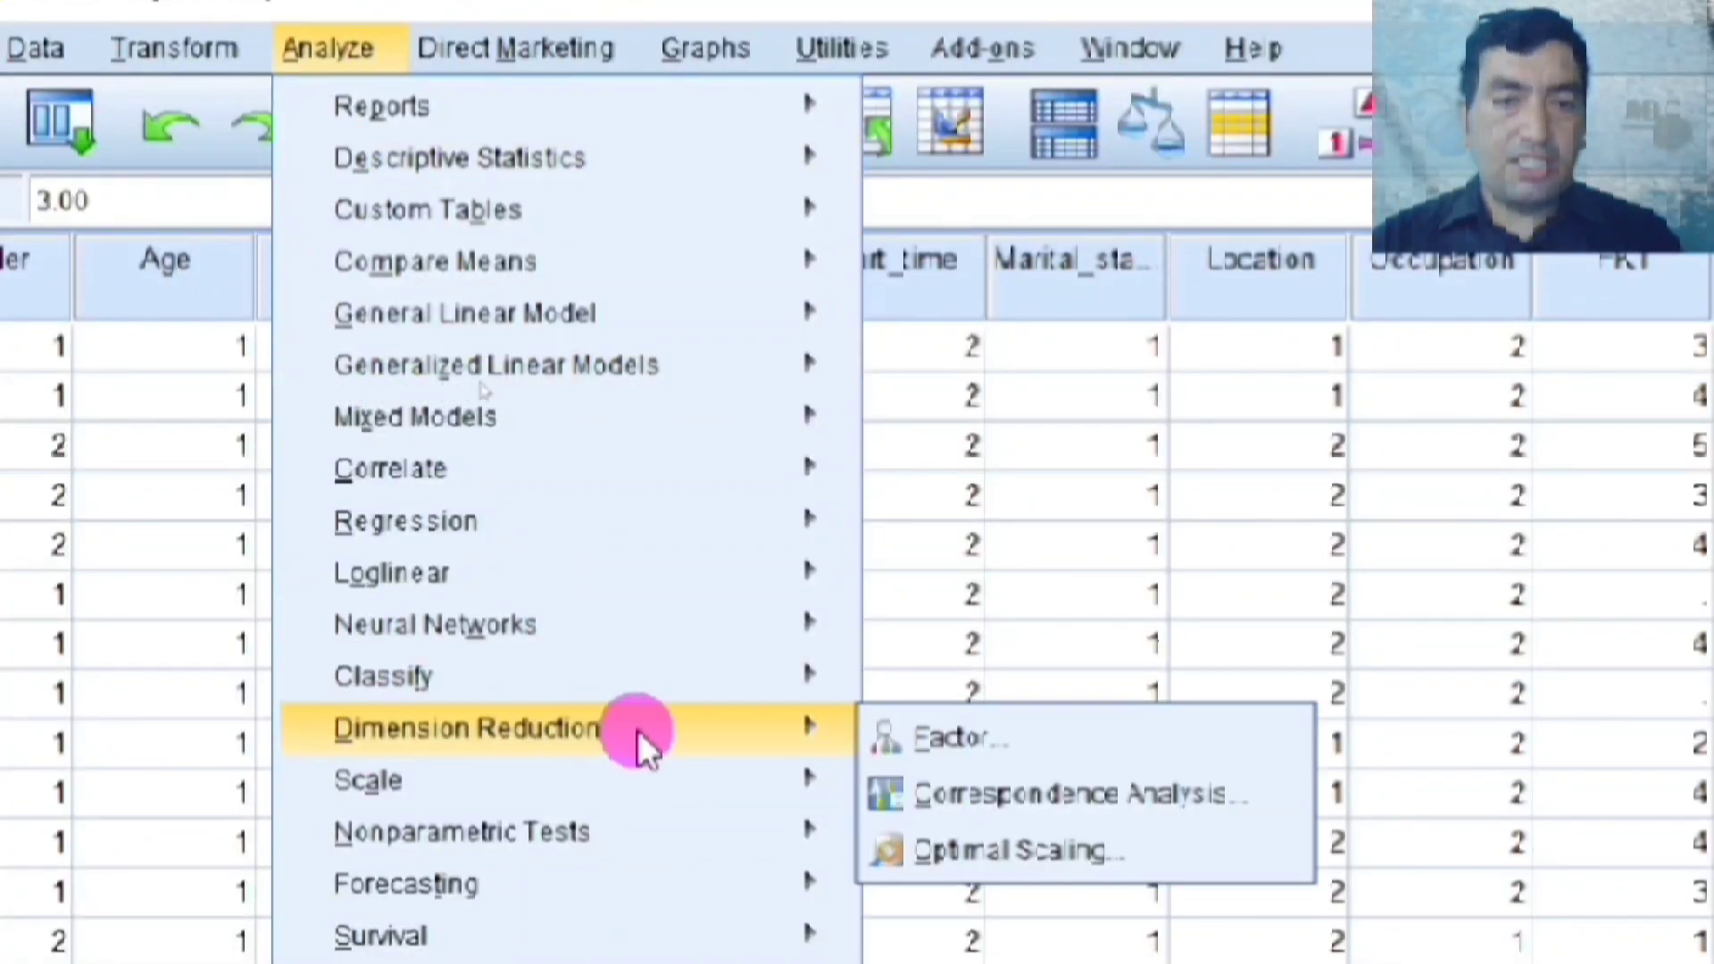
{"action": "left_click", "coordinate": [941, 746]}
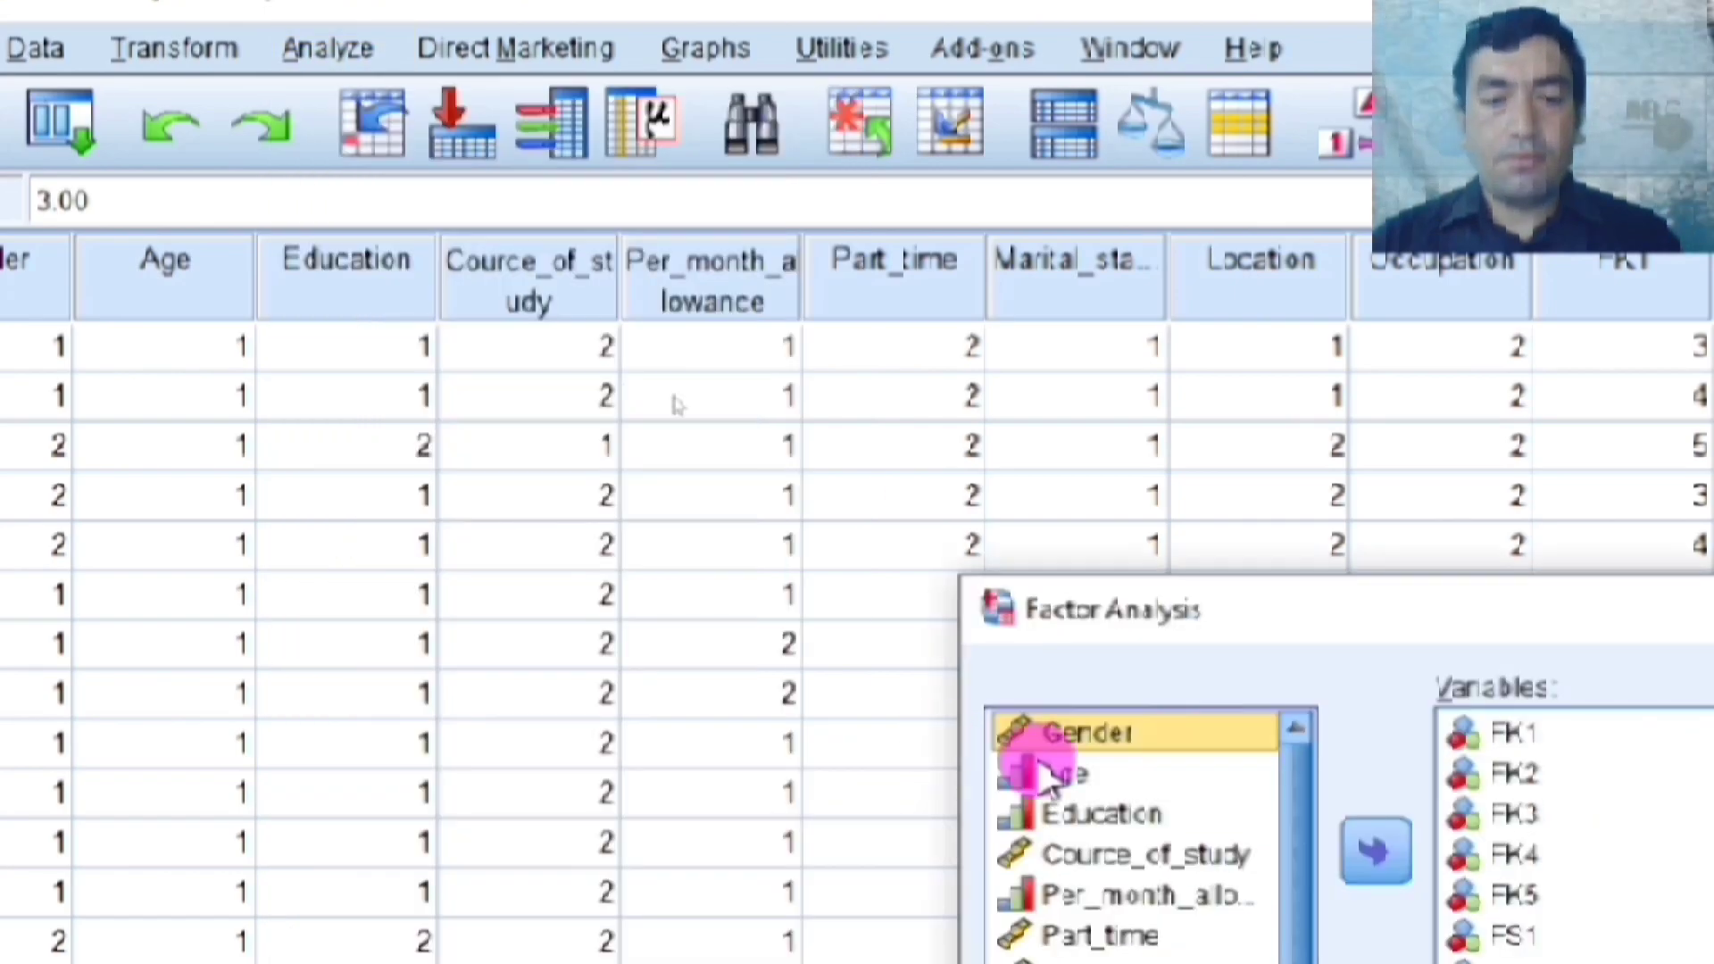
{"action": "scroll", "coordinate": [1148, 815], "scroll_direction": "down", "scroll_amount": 3}
{"action": "left_click", "coordinate": [465, 432]}
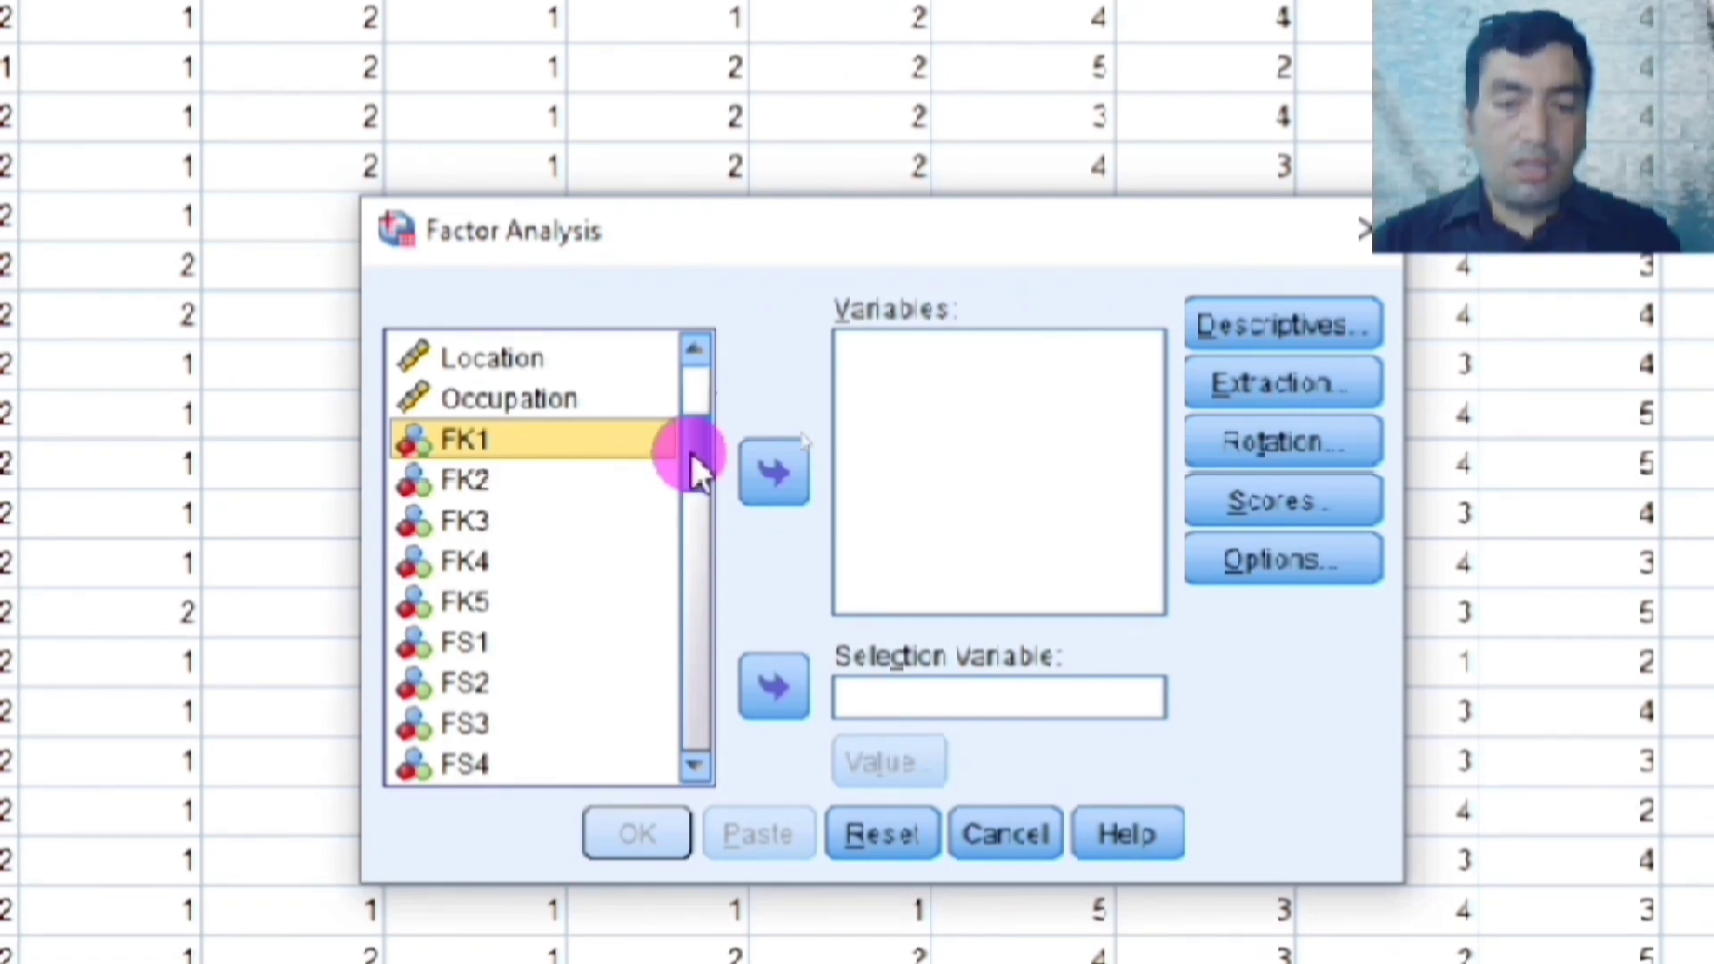
{"action": "left_click_drag", "start_coordinate": [694, 453], "coordinate": [374, 518]}
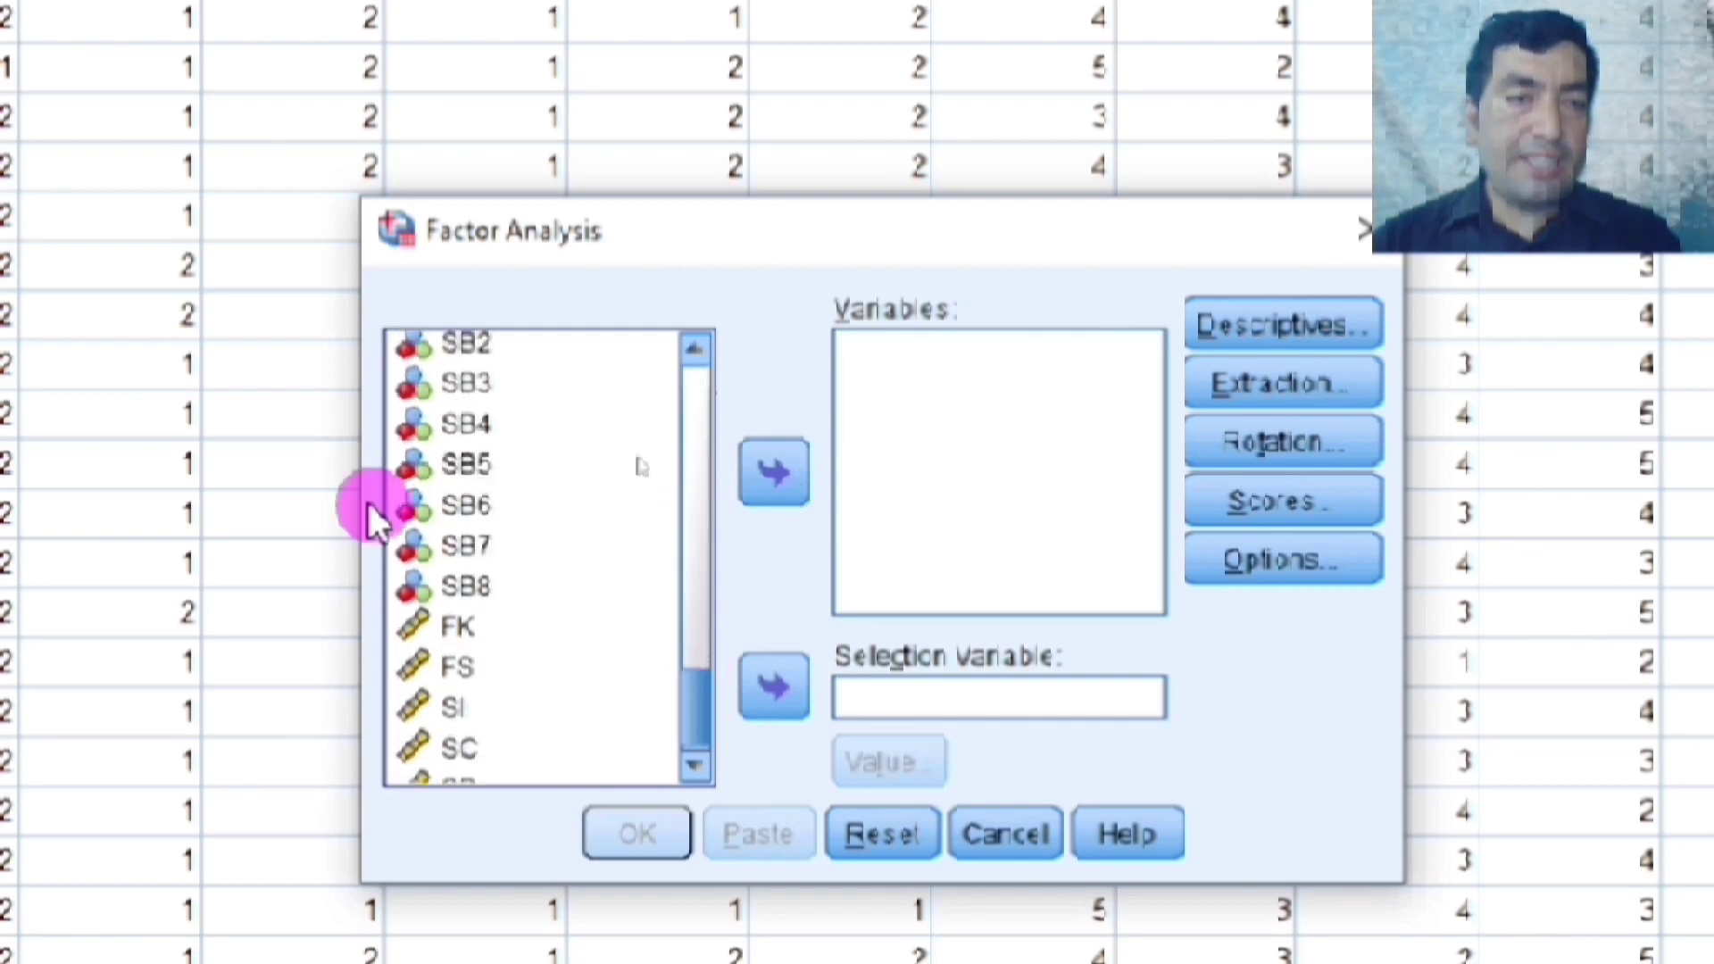
{"action": "left_click", "coordinate": [473, 593], "text": "shift"}
{"action": "left_click", "coordinate": [803, 479]}
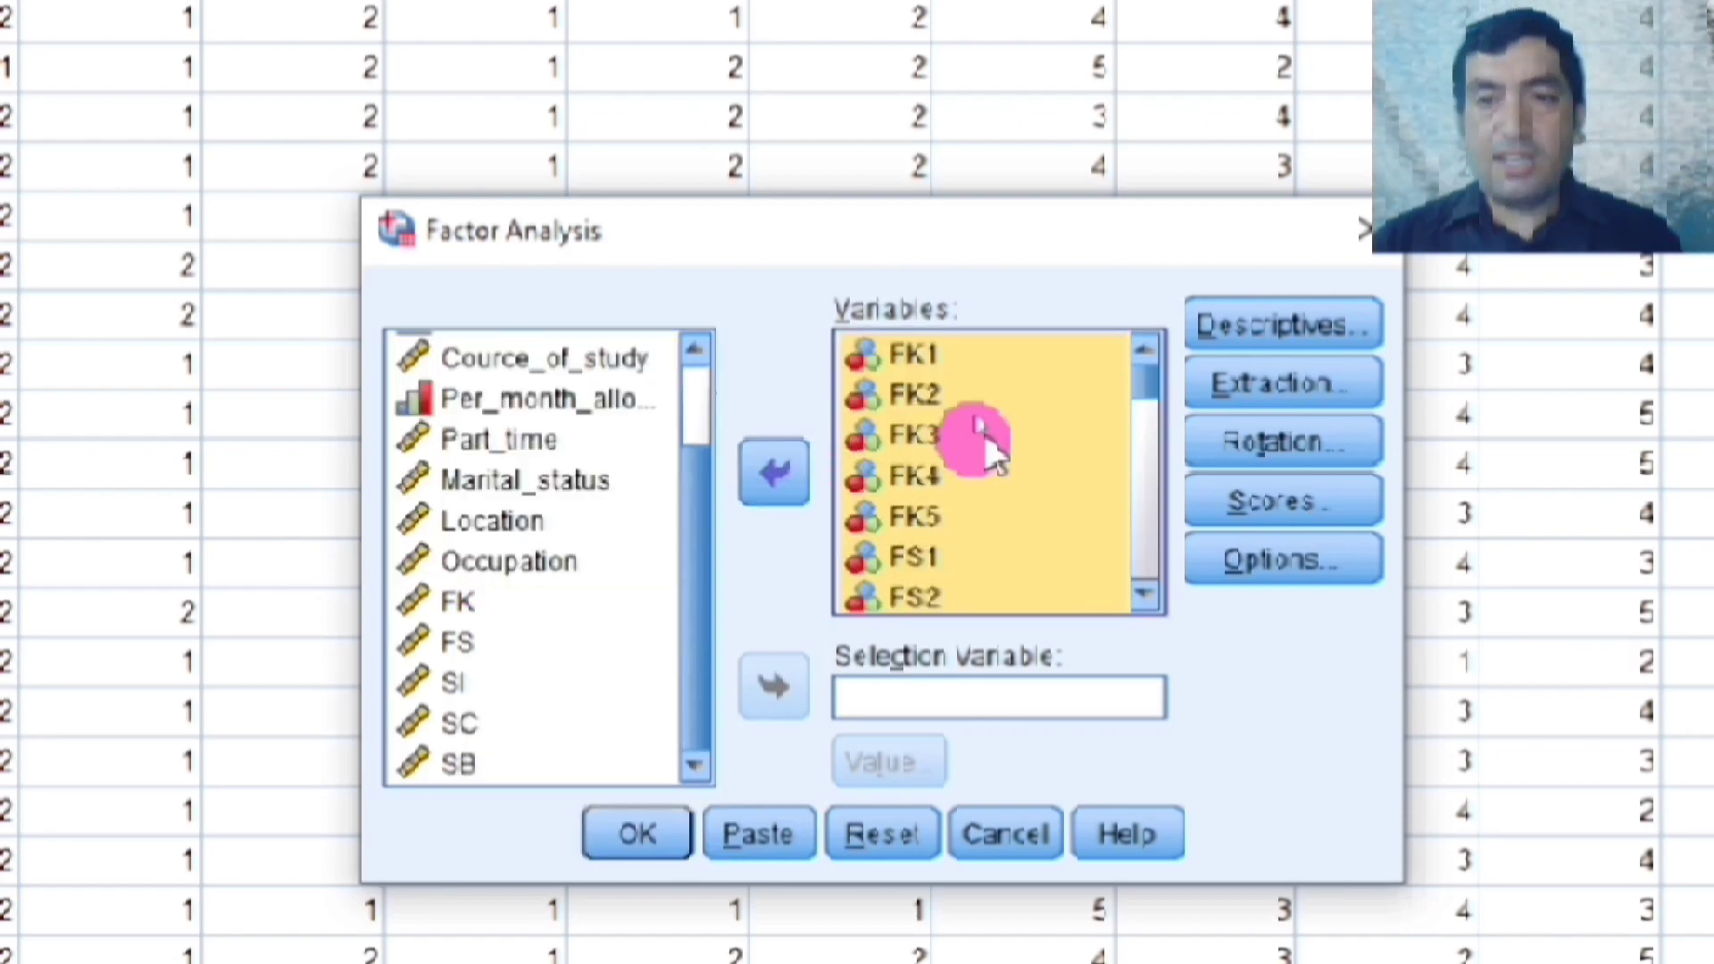
Review the factor analysis descriptives and accept them with Initial solution selected
{"action": "left_click", "coordinate": [1285, 348]}
{"action": "left_click", "coordinate": [640, 490]}
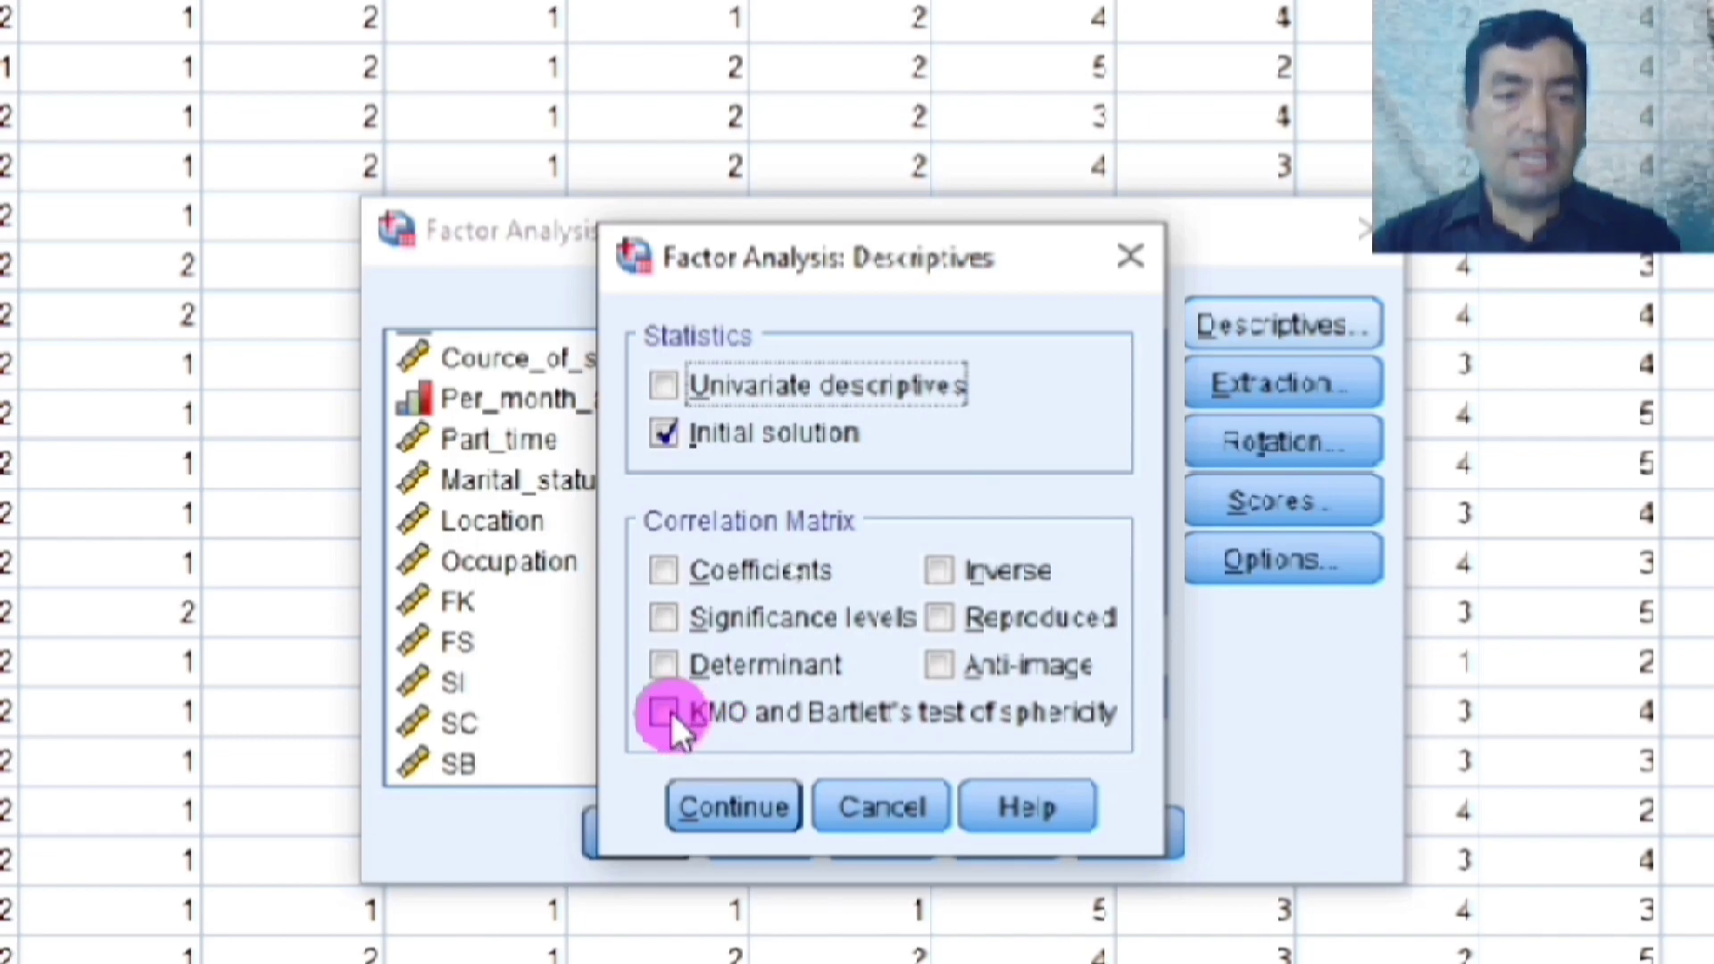
{"action": "left_click", "coordinate": [718, 807]}
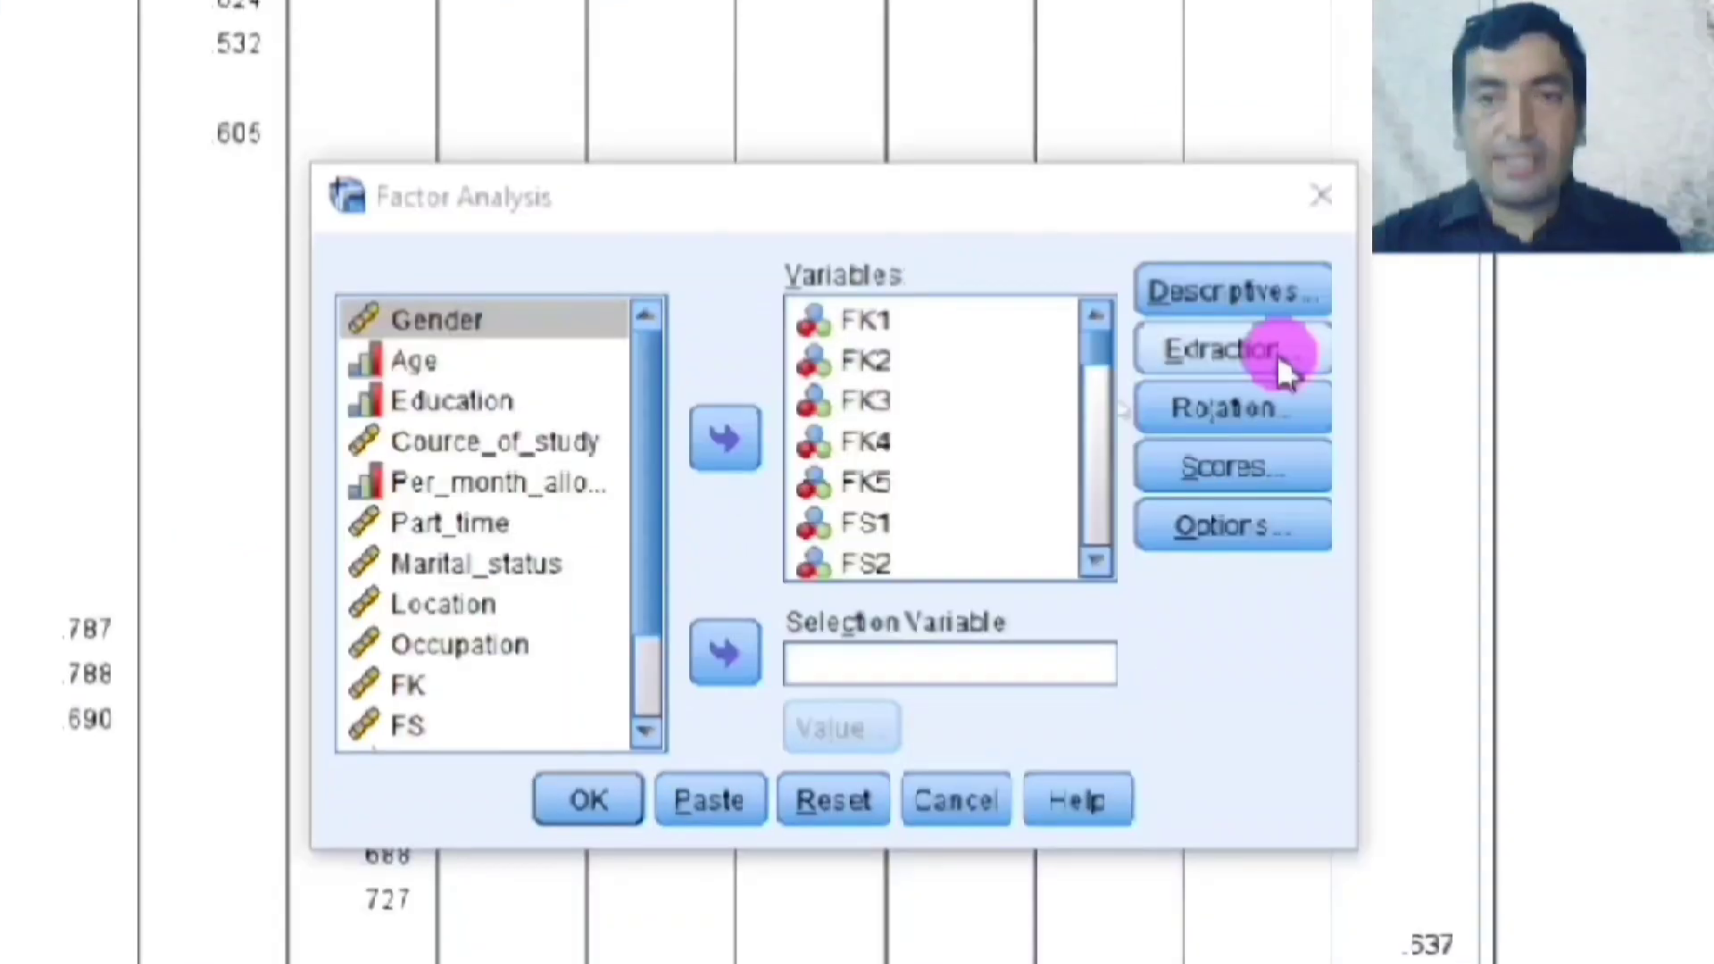
Set the extraction to a fixed number of 5 factors using principal components
{"action": "left_click", "coordinate": [1285, 366]}
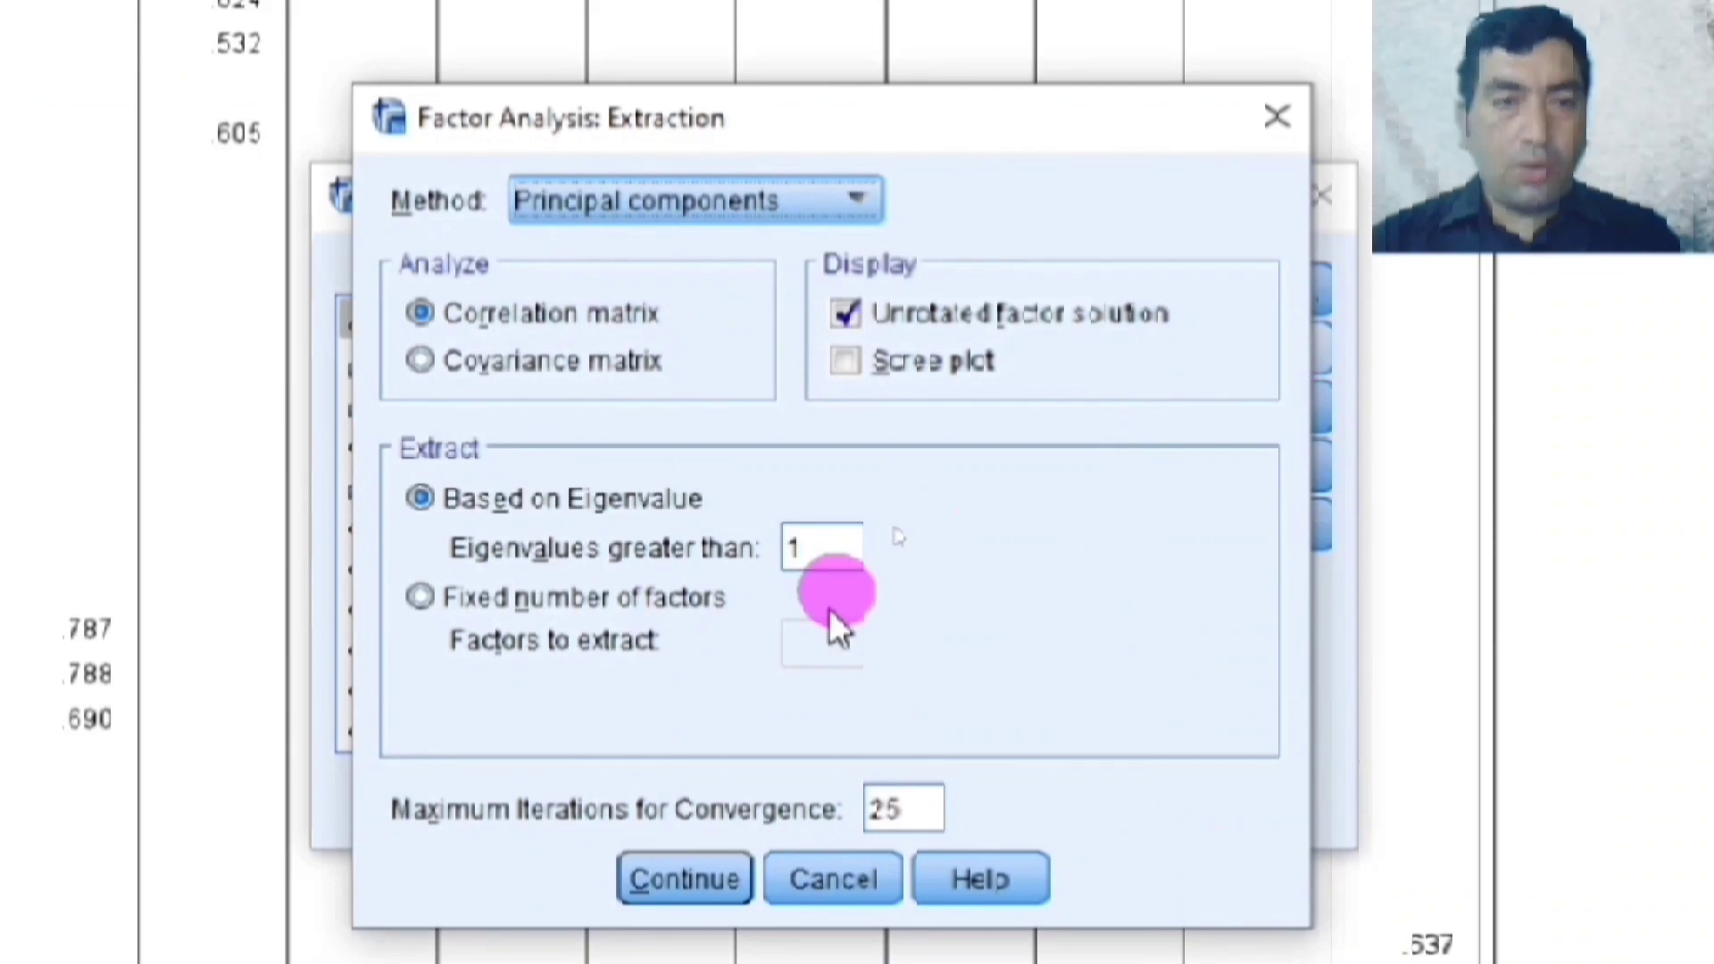
{"action": "left_click", "coordinate": [420, 597]}
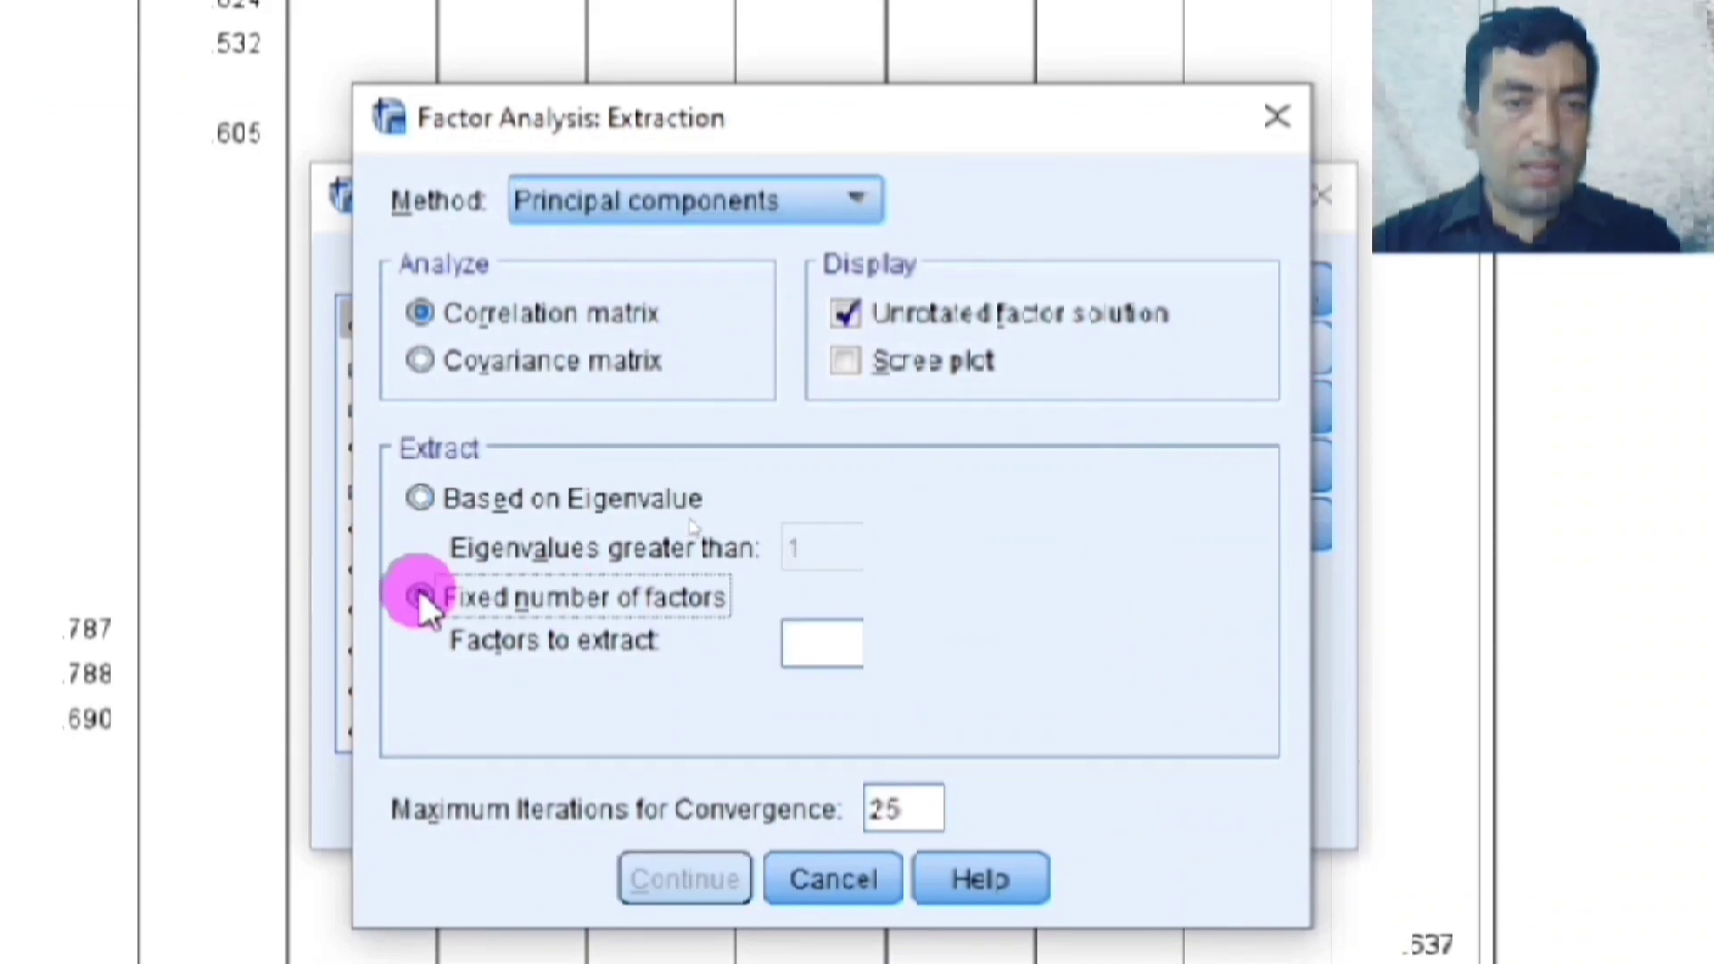
{"action": "left_click", "coordinate": [802, 642]}
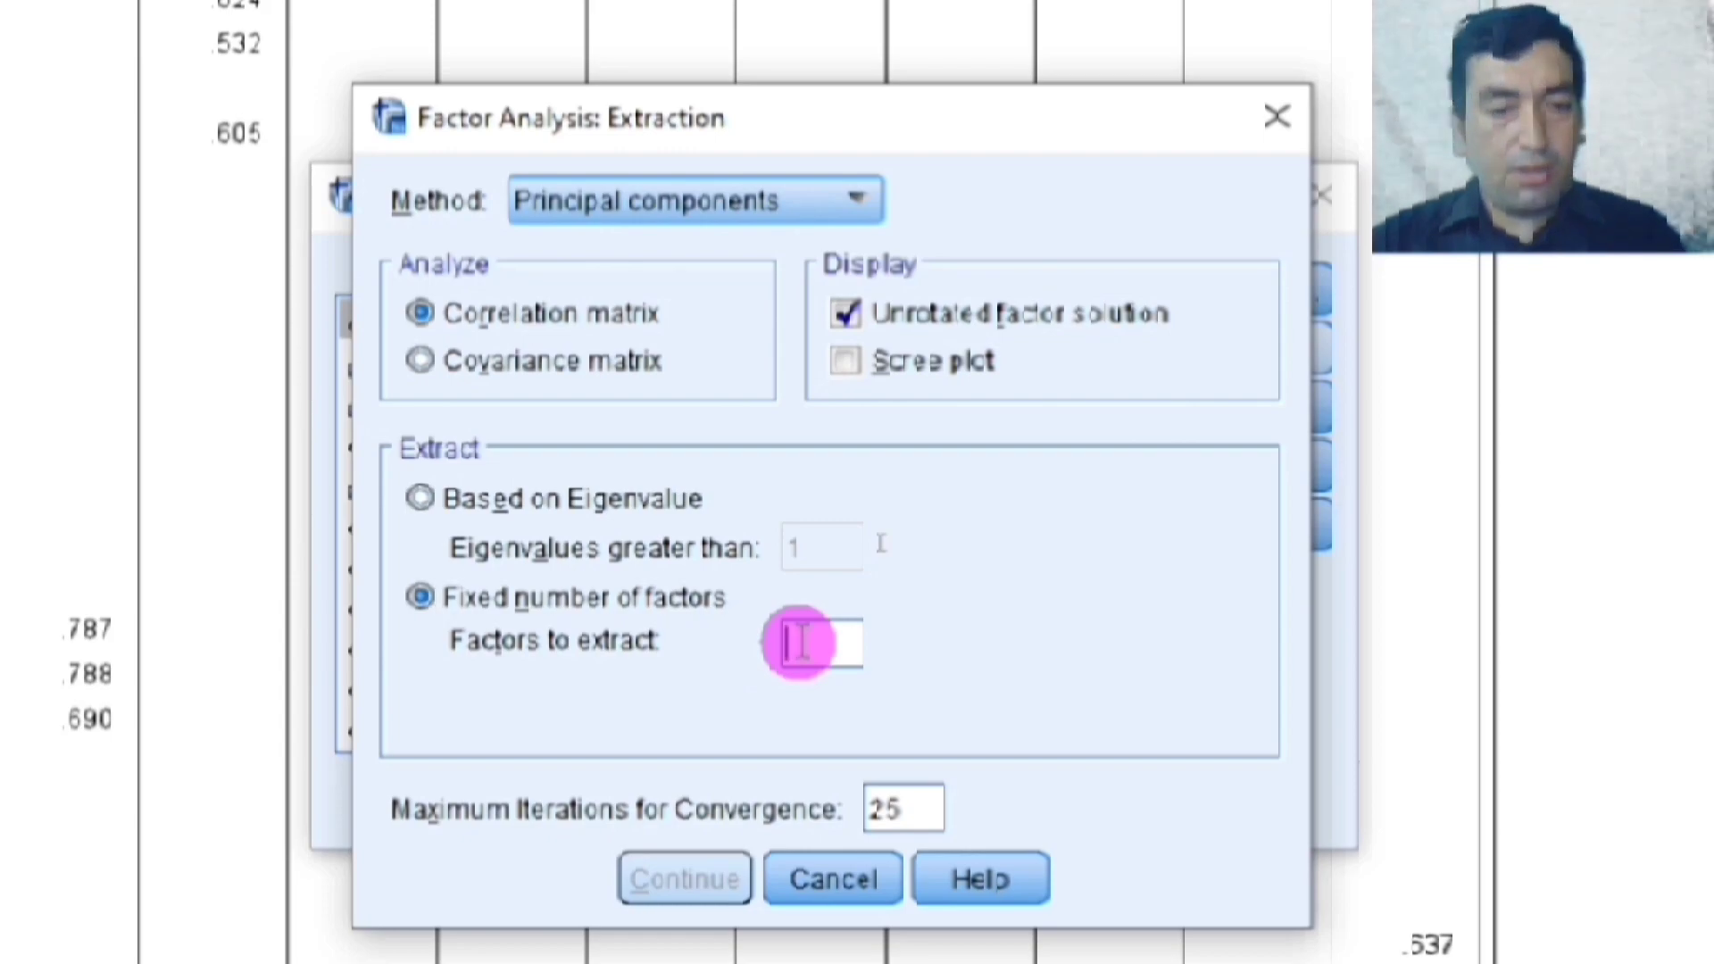
{"action": "type", "text": "5"}
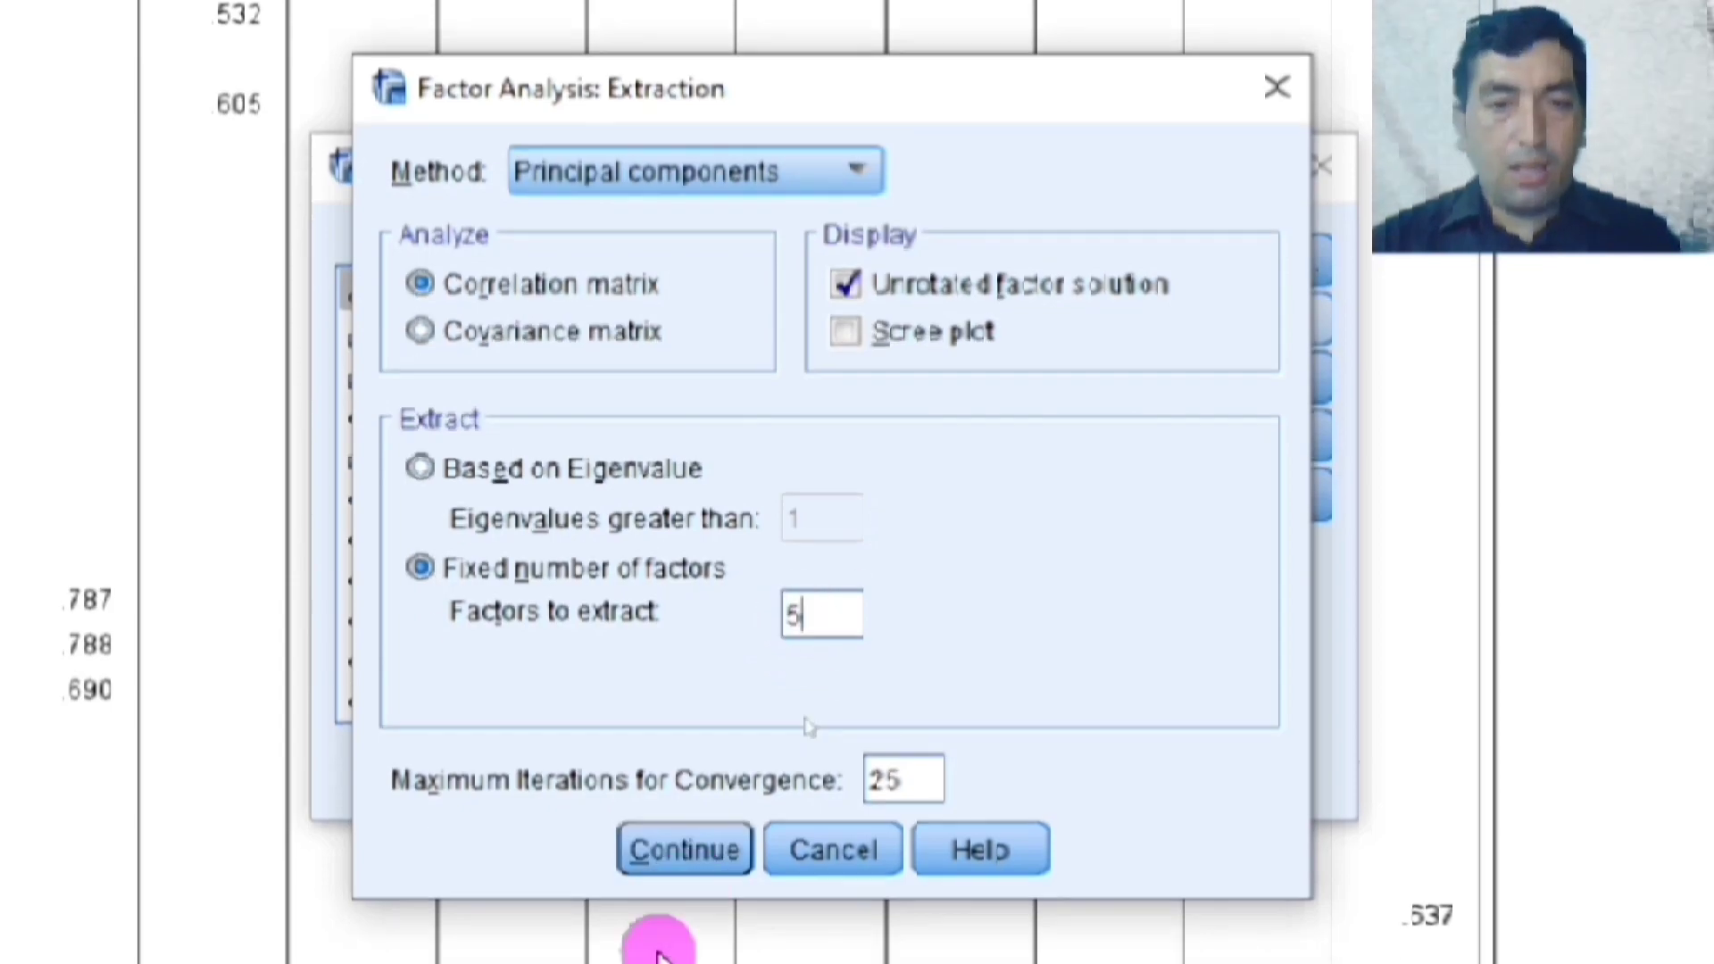
{"action": "left_click", "coordinate": [700, 889]}
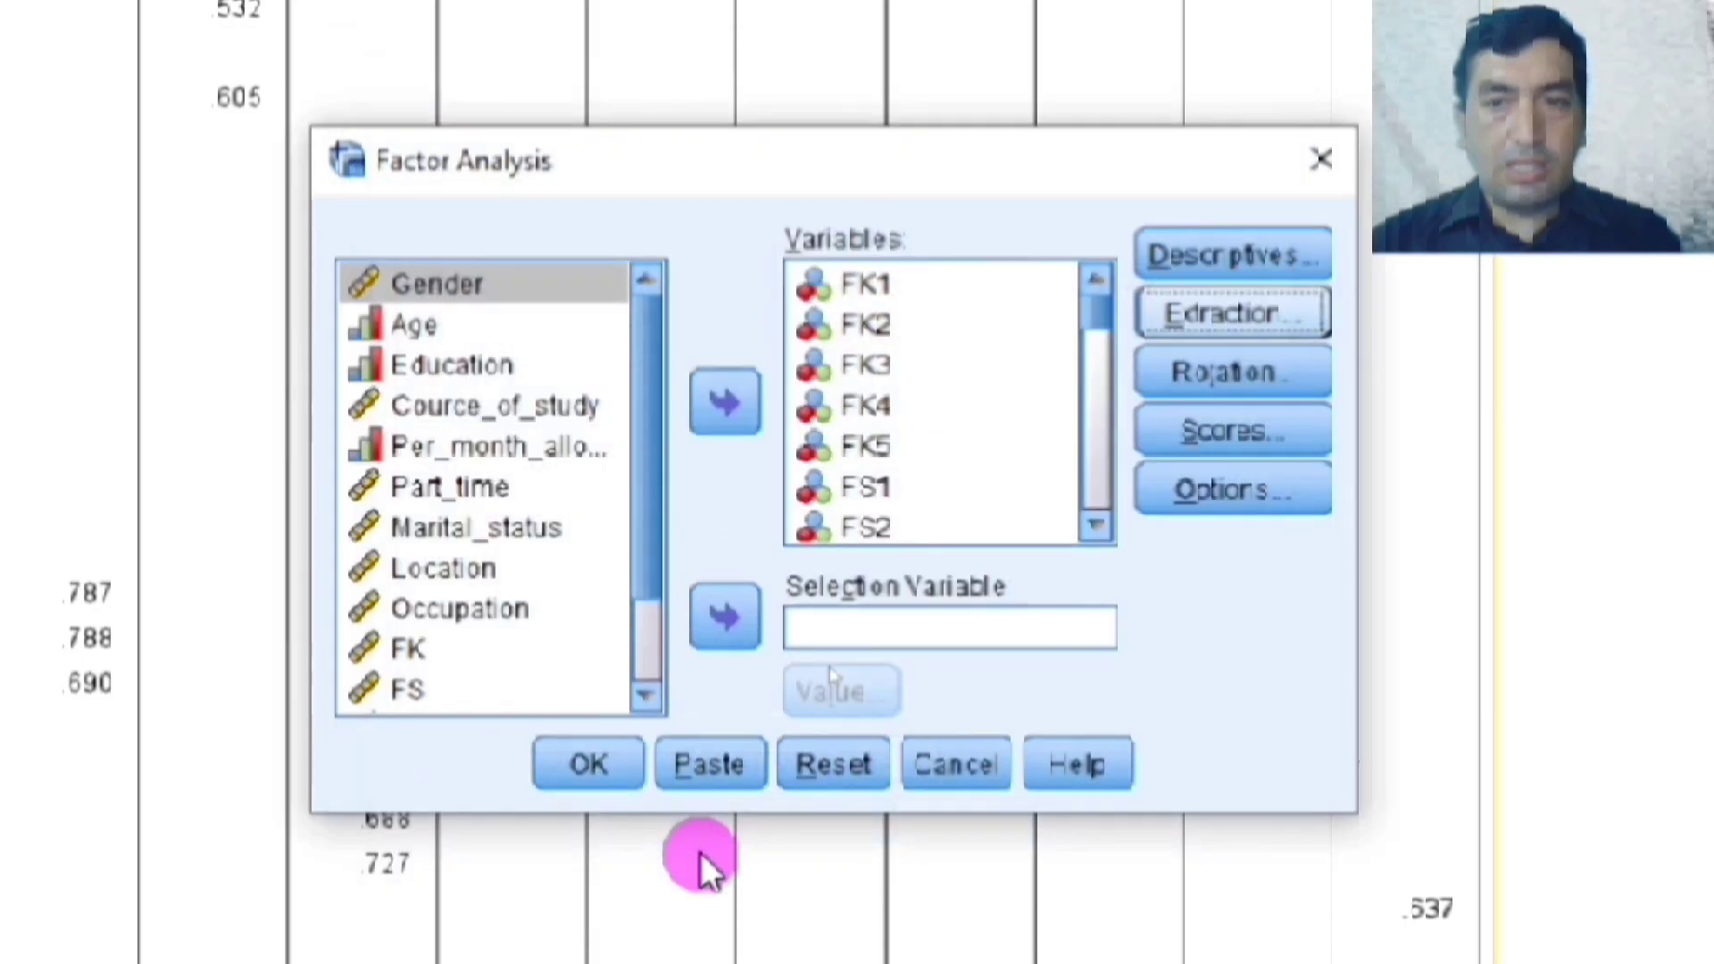
Accept Varimax rotation with the rotated solution, and options that exclude cases listwise and suppress coefficients below .50
{"action": "left_click", "coordinate": [1285, 373]}
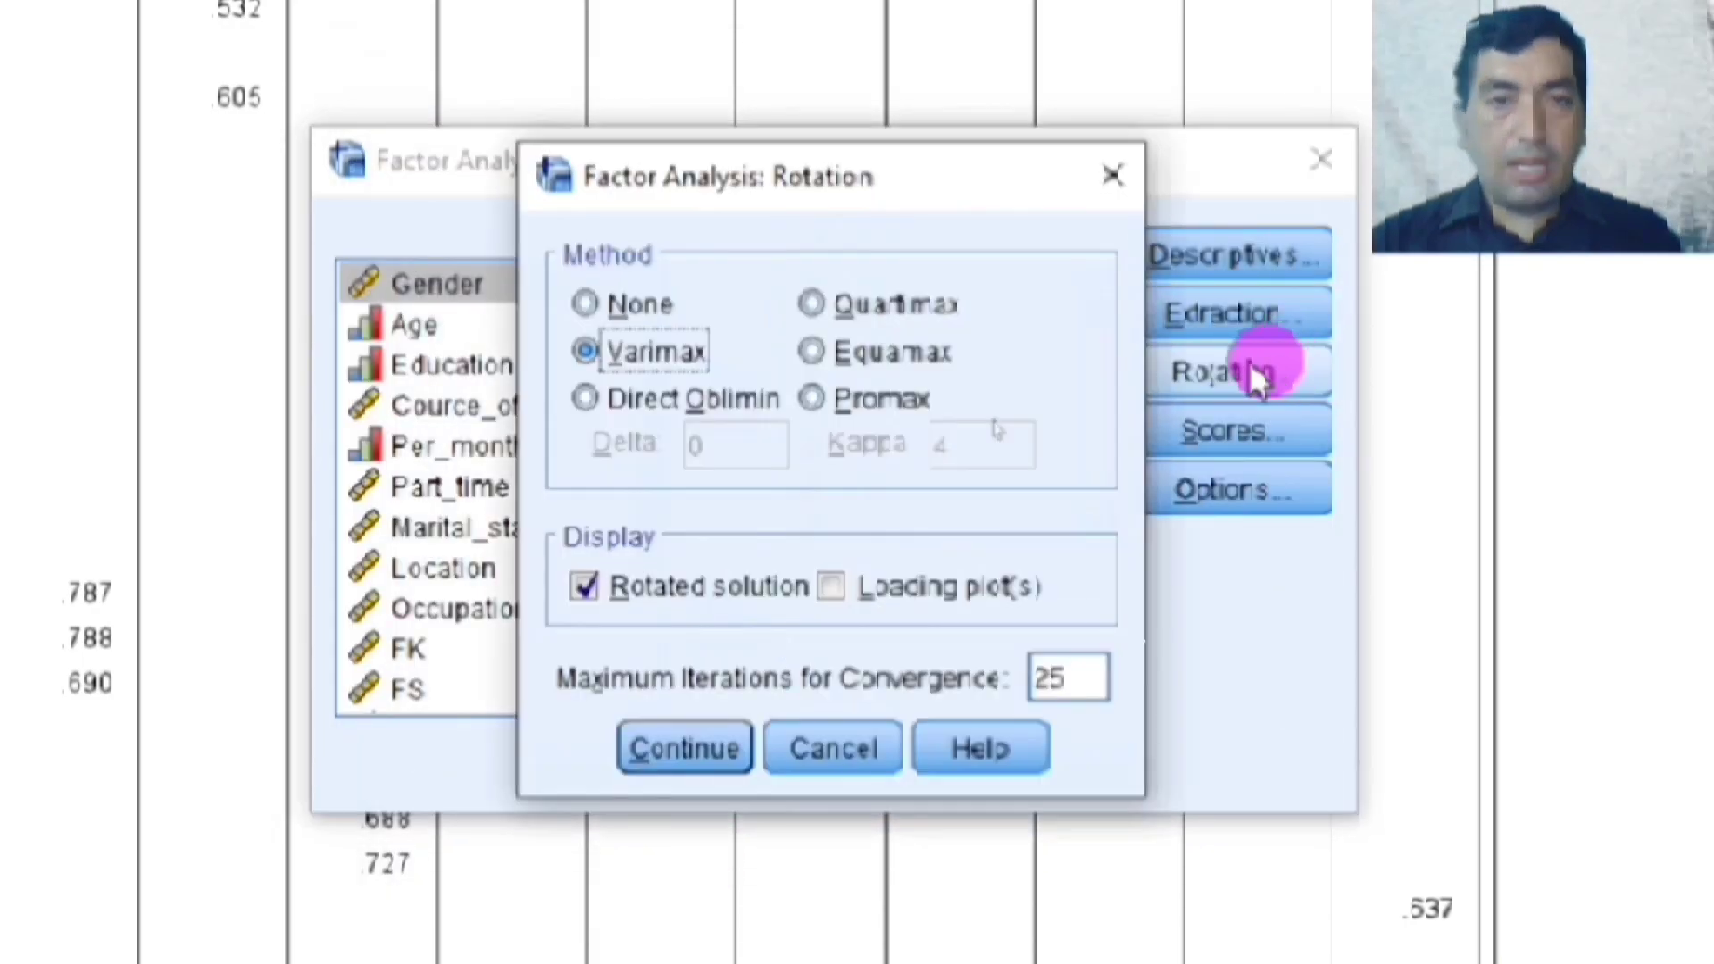
{"action": "left_click", "coordinate": [700, 757]}
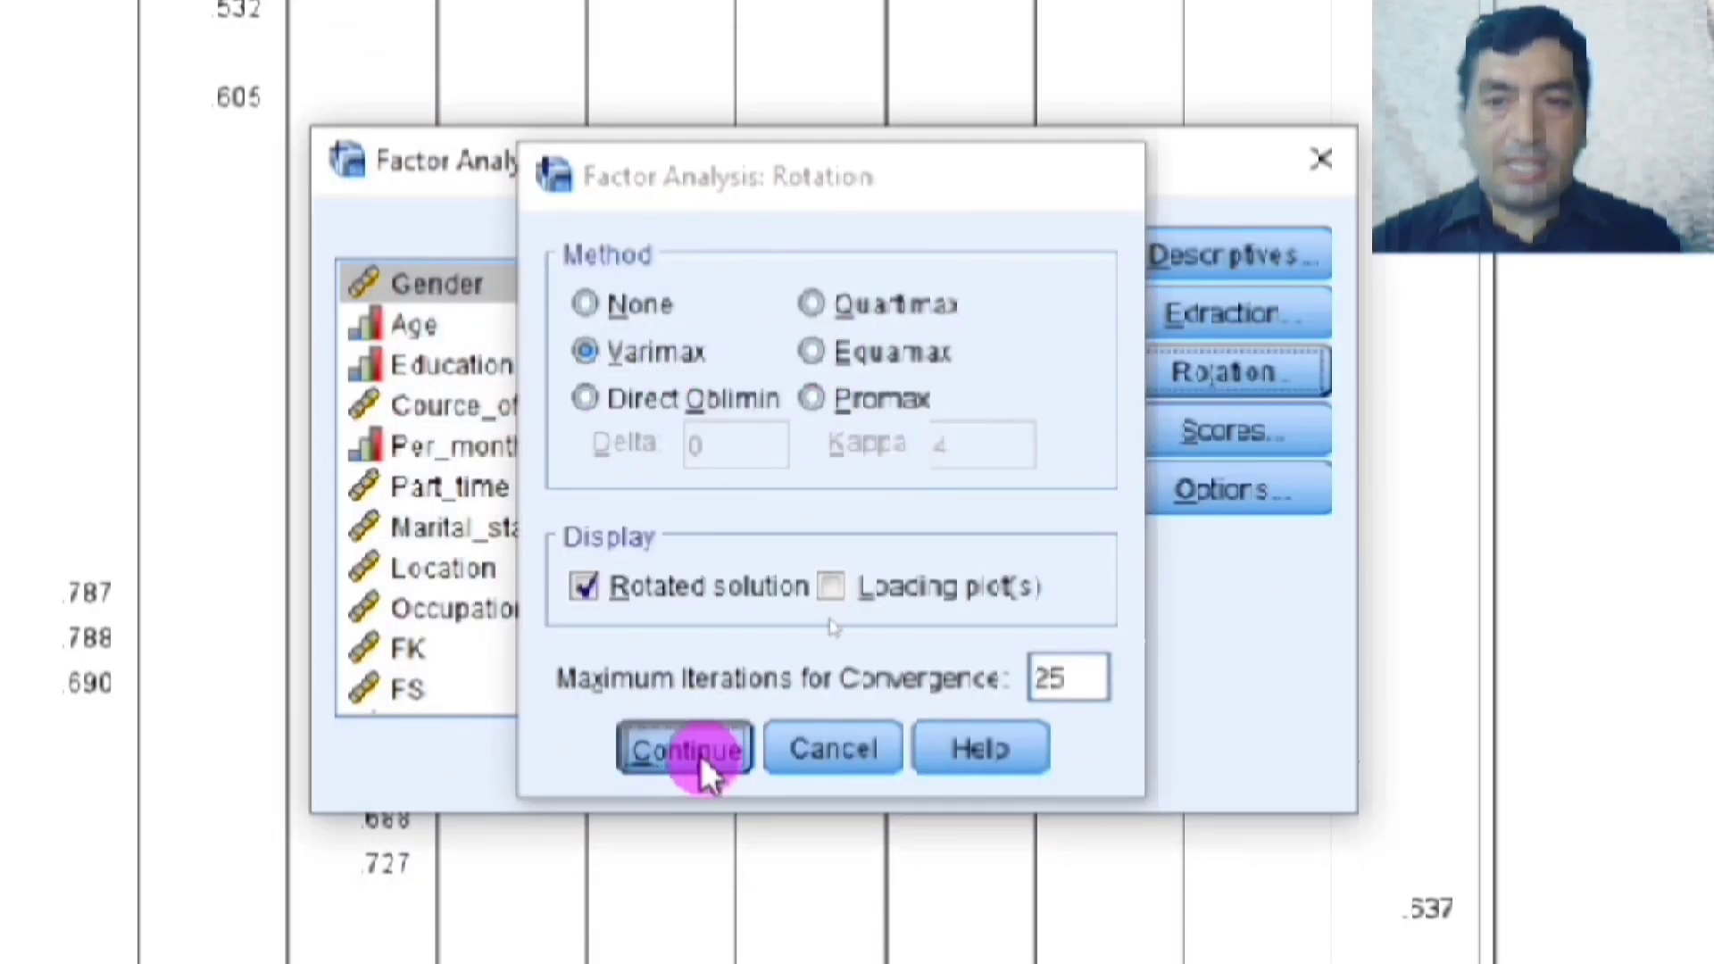
{"action": "left_click", "coordinate": [1276, 490]}
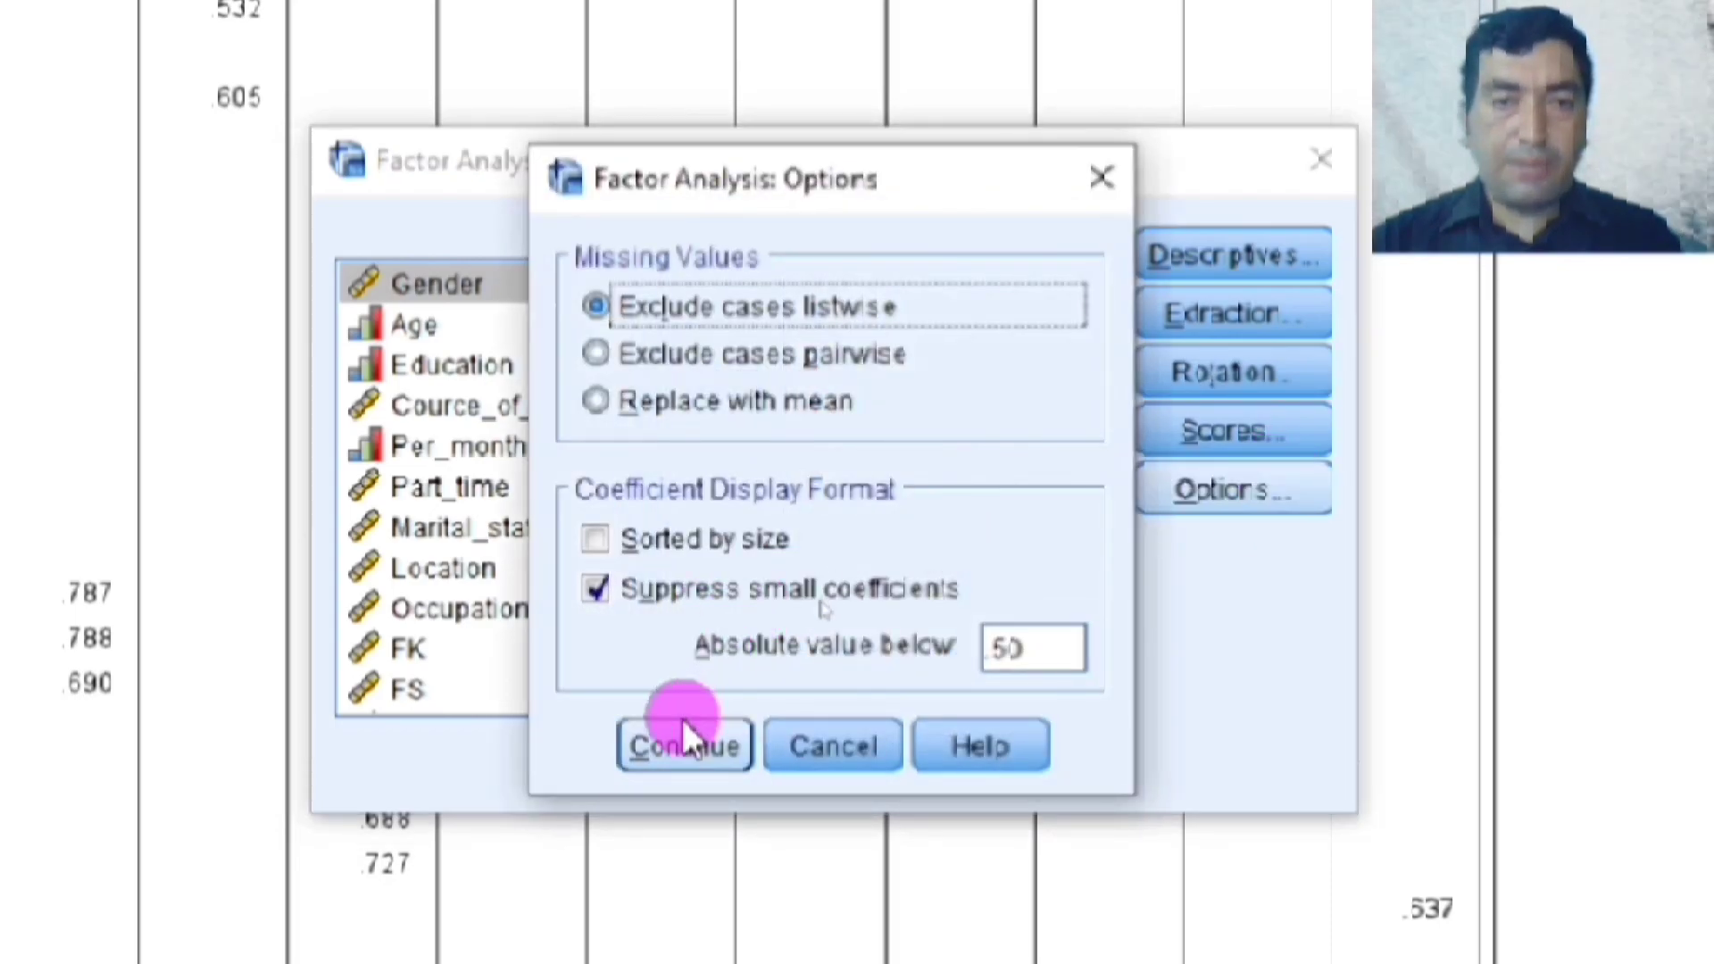
{"action": "left_click", "coordinate": [651, 757]}
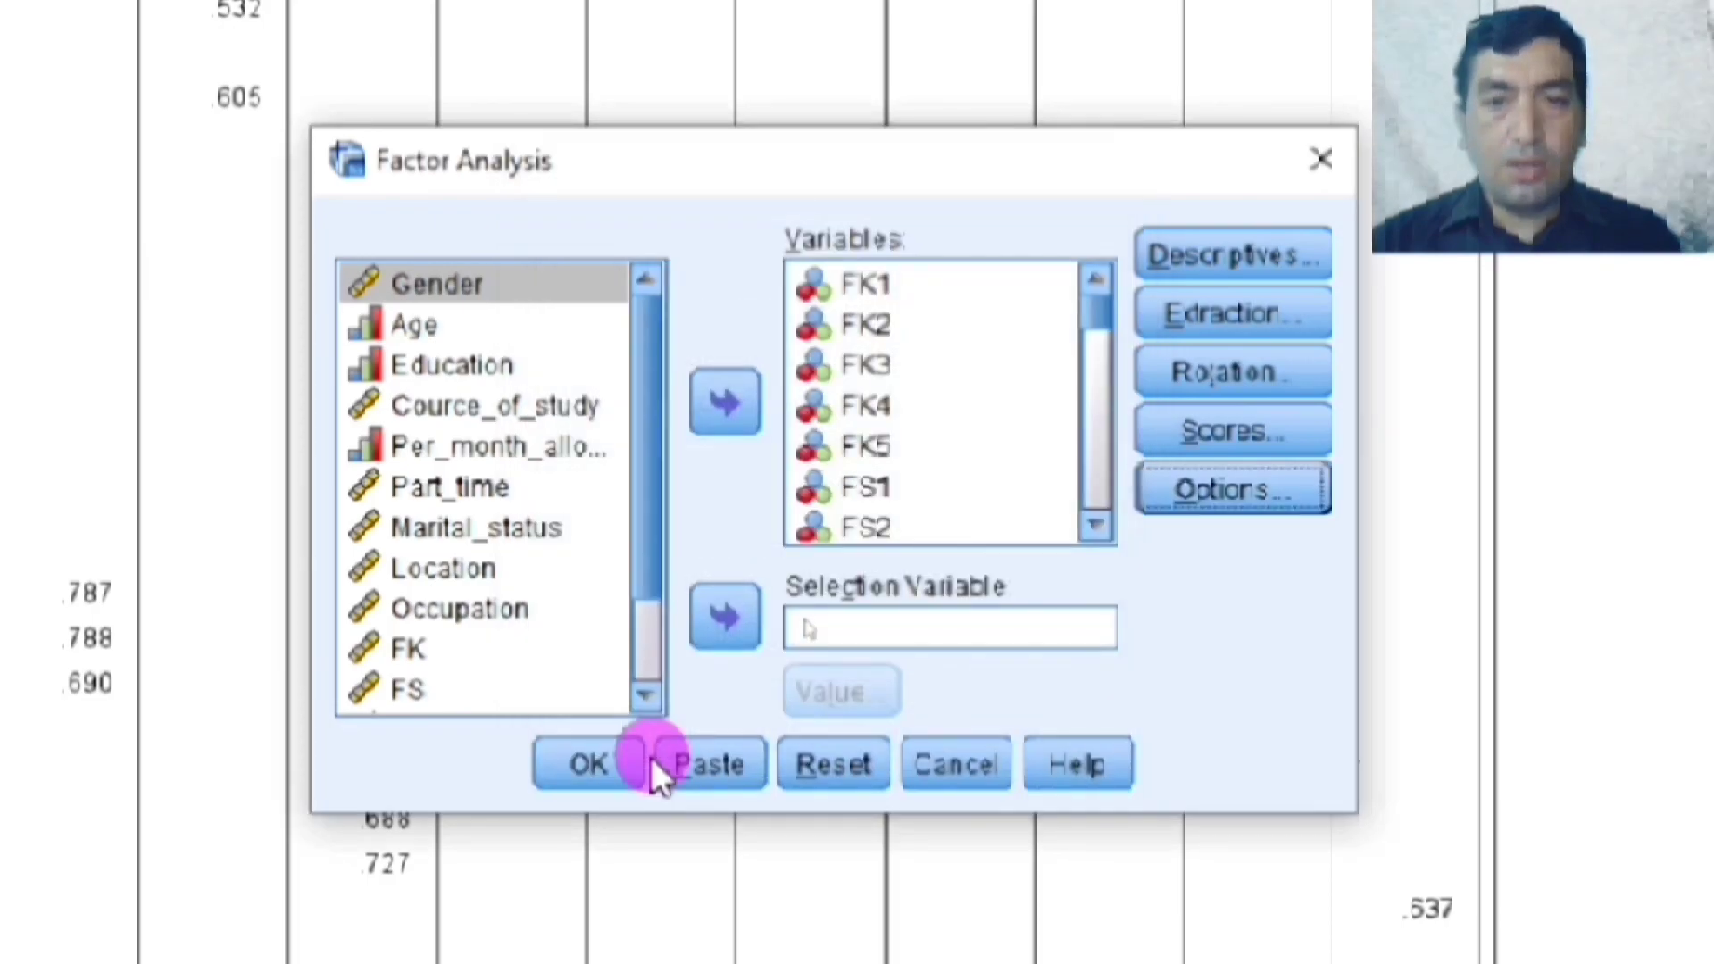
Run the factor analysis and go through the factor loadings in the Rotated Component Matrix
{"action": "left_click", "coordinate": [587, 764]}
{"action": "left_click", "coordinate": [531, 398]}
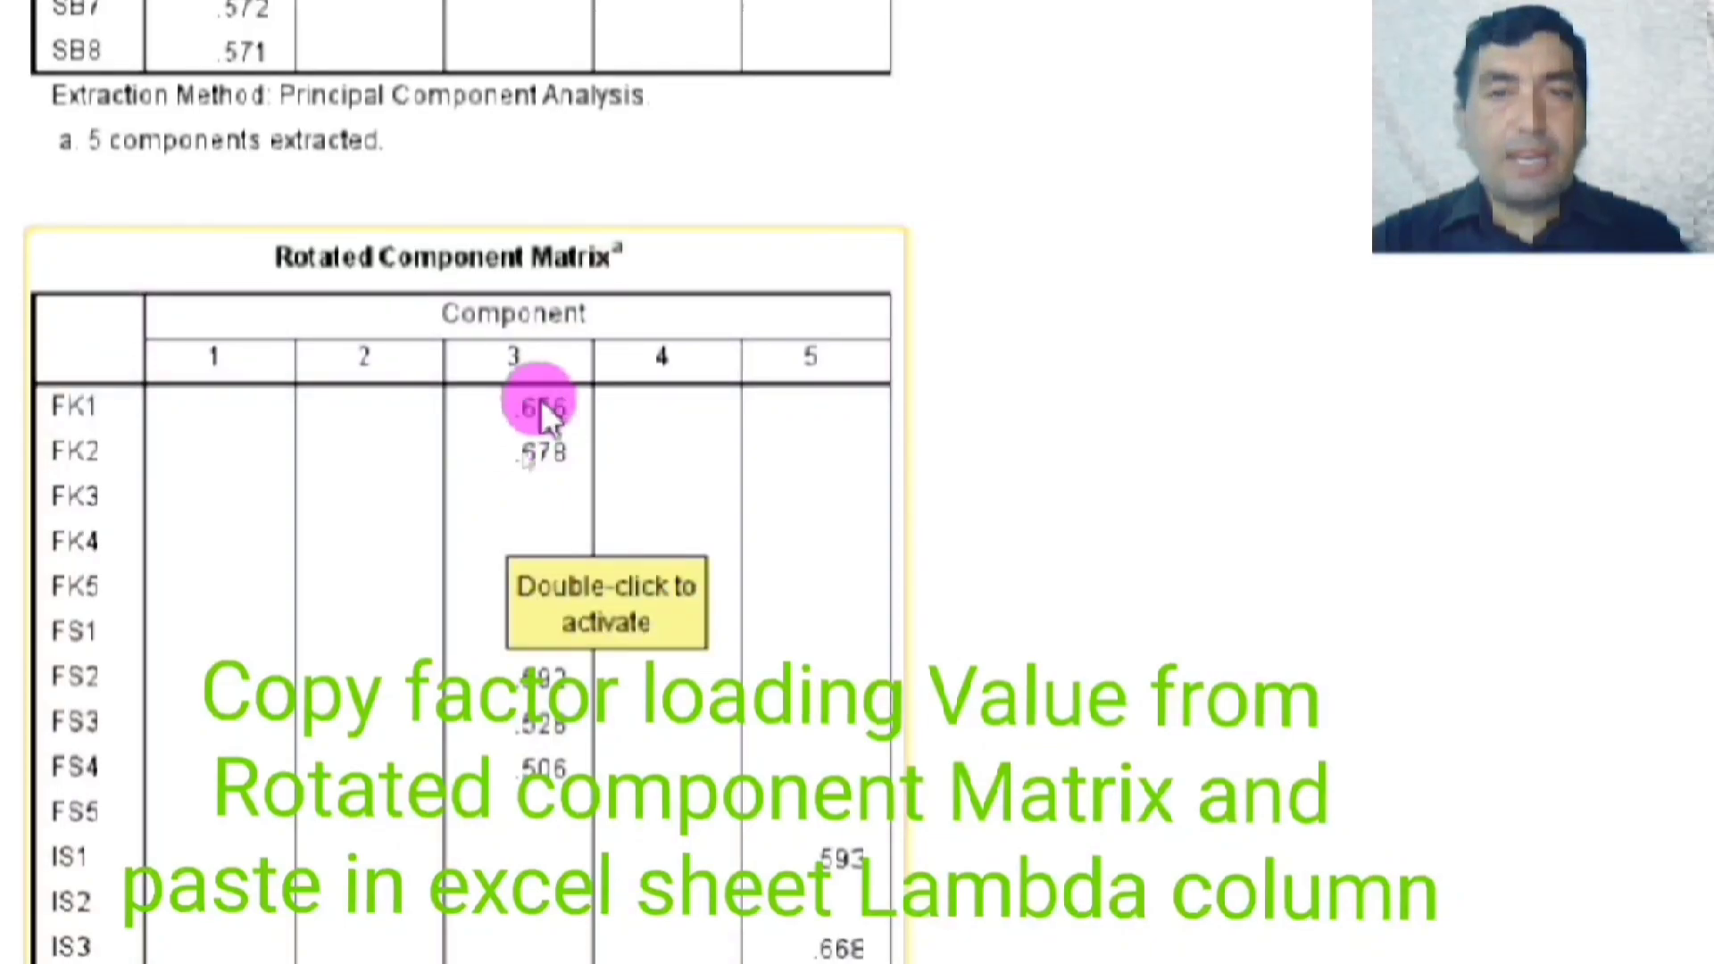
{"action": "scroll", "coordinate": [541, 404], "scroll_direction": "down", "scroll_amount": 5}
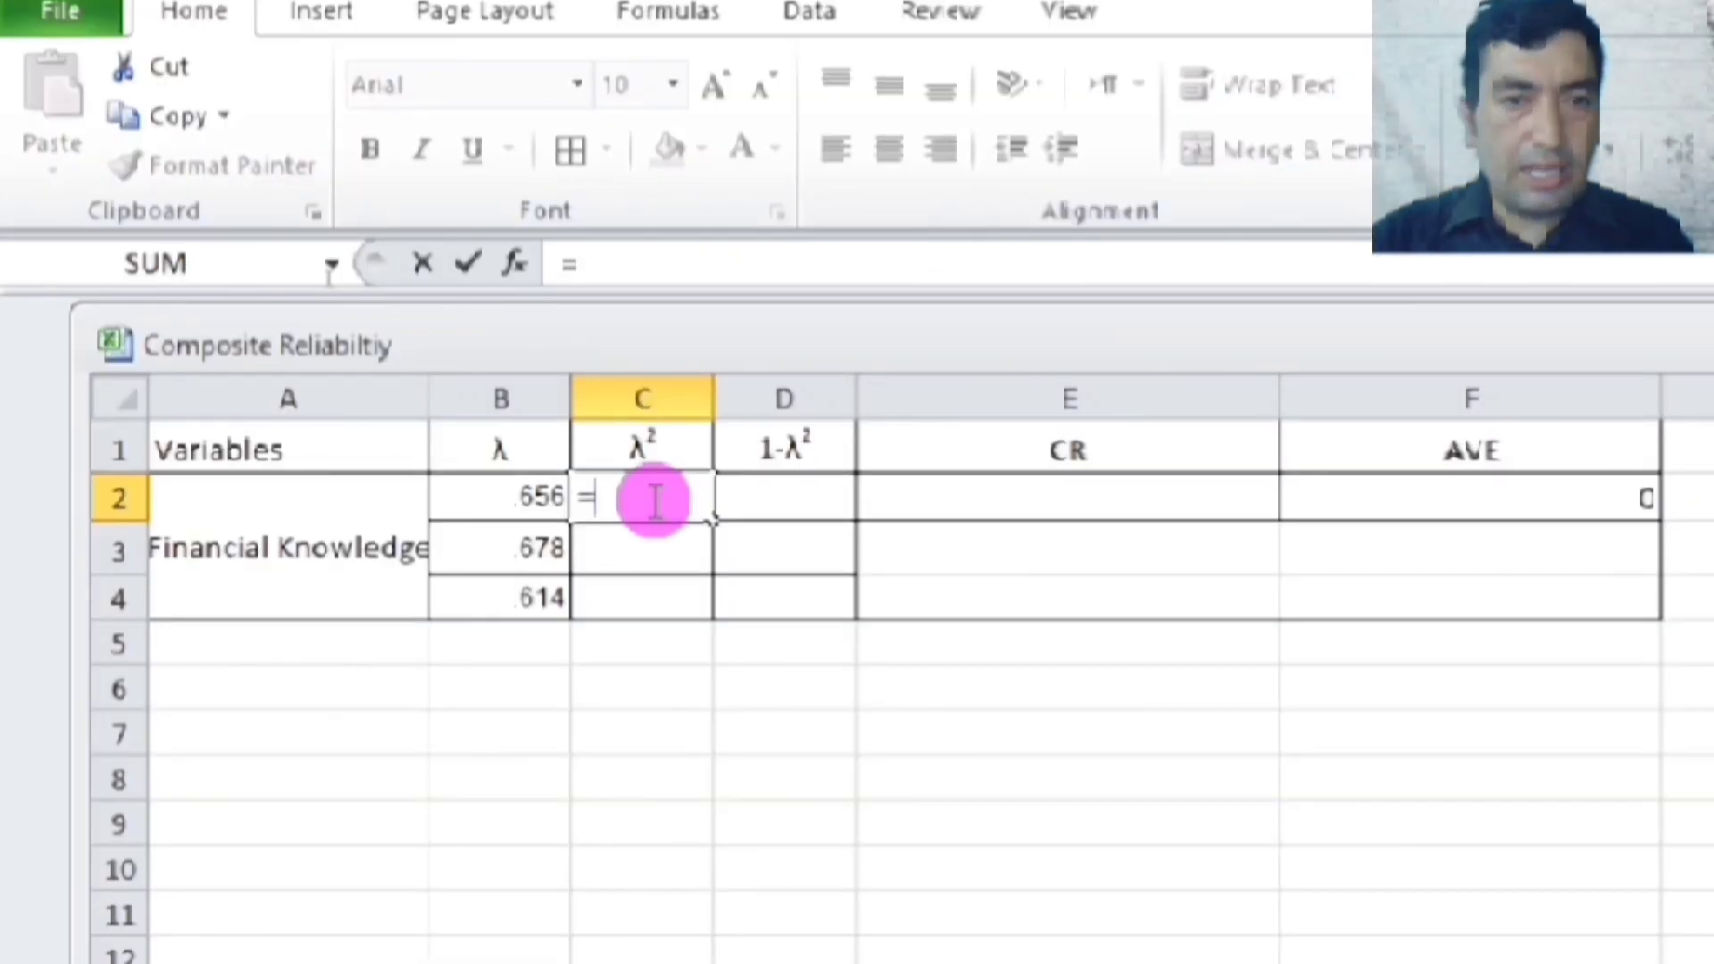
In the Excel composite reliability workbook, compute λ² in C2 as =B2*B2 and fill the formula down to C4
{"action": "left_click", "coordinate": [547, 497]}
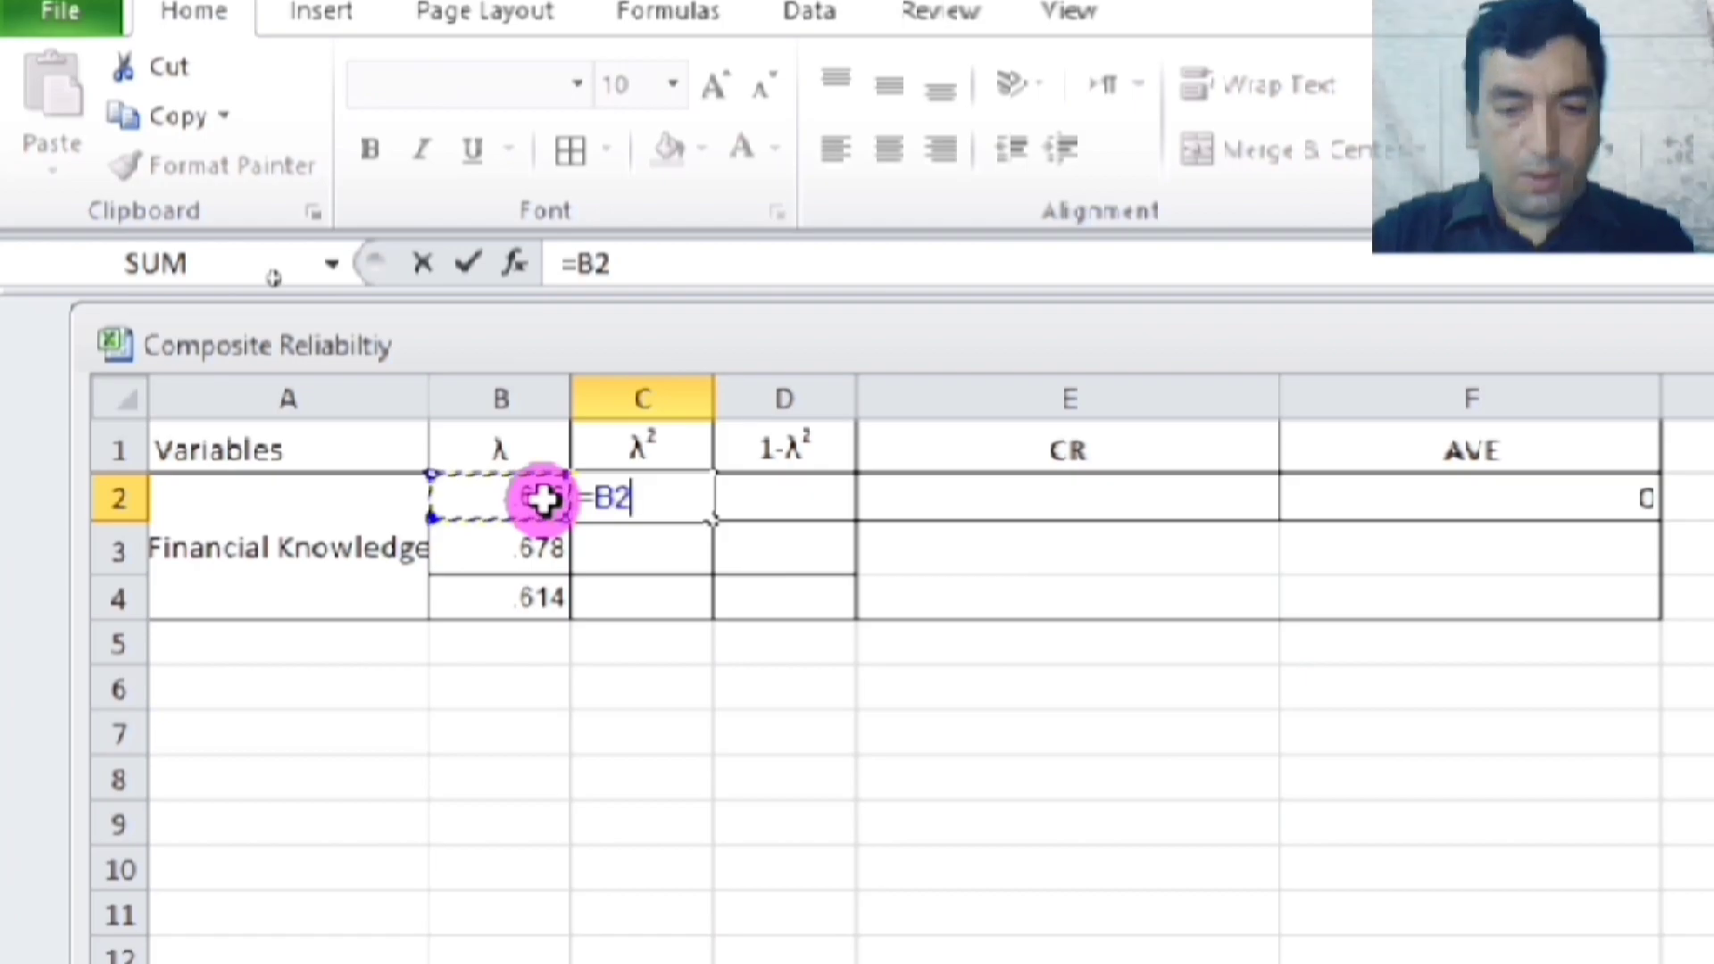
{"action": "type", "text": "*"}
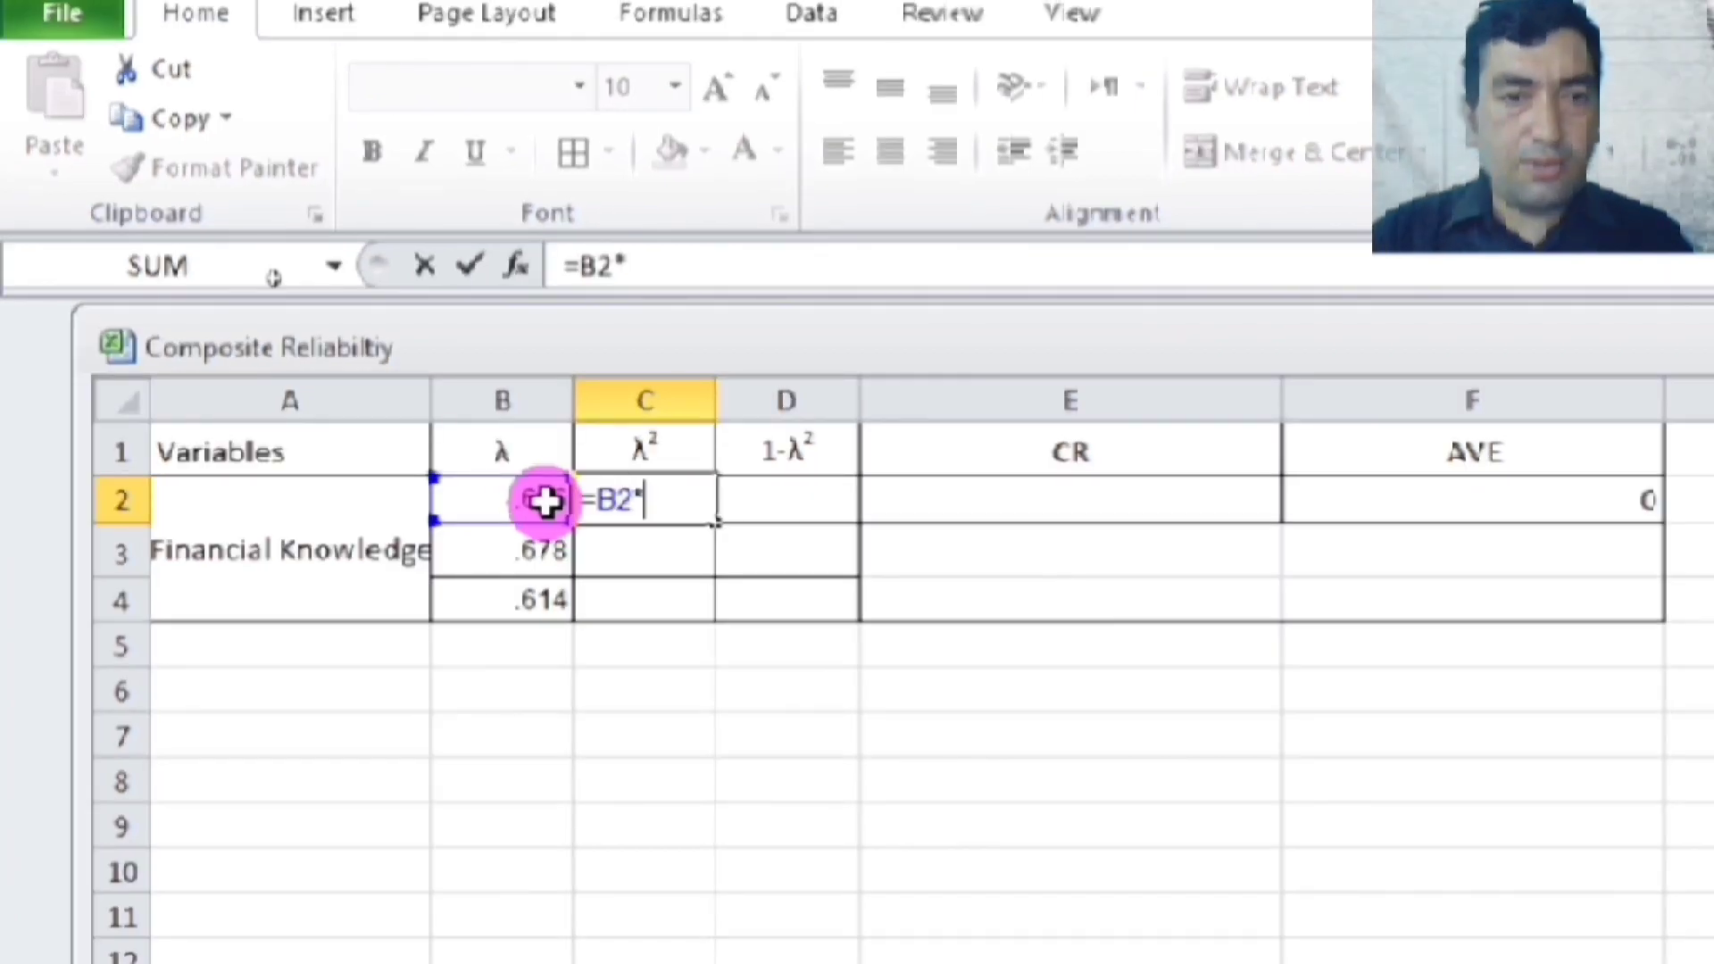
{"action": "left_click", "coordinate": [546, 502]}
{"action": "key", "text": "Return"}
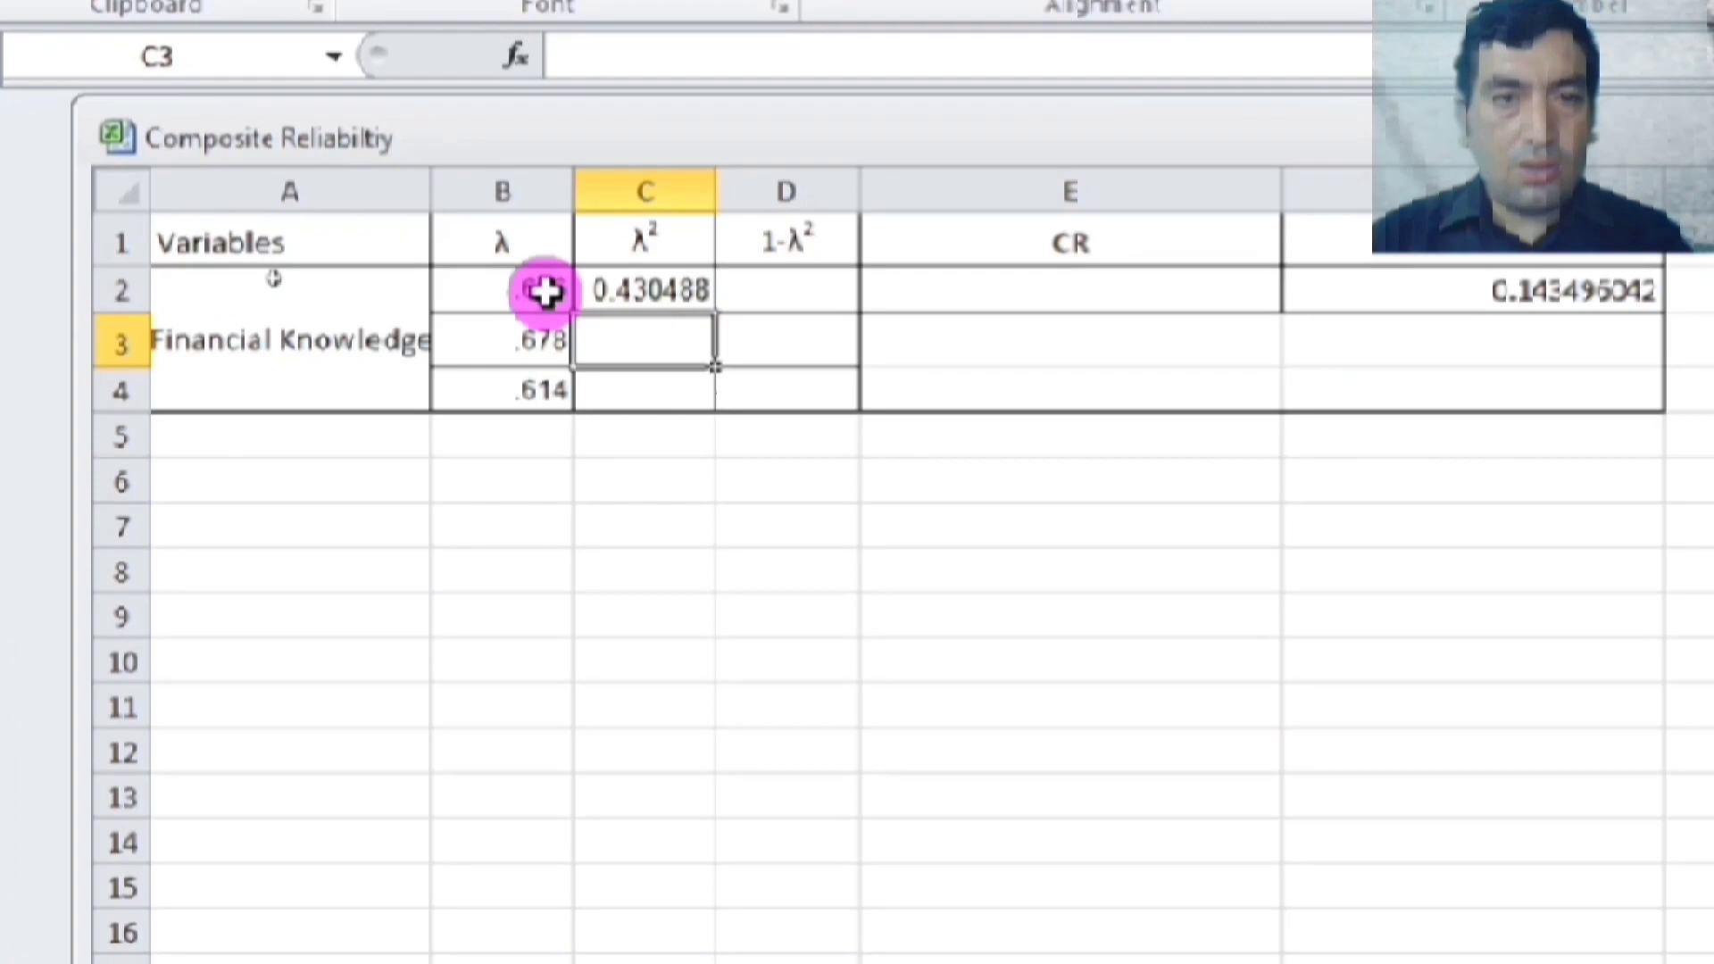
{"action": "left_click", "coordinate": [701, 295]}
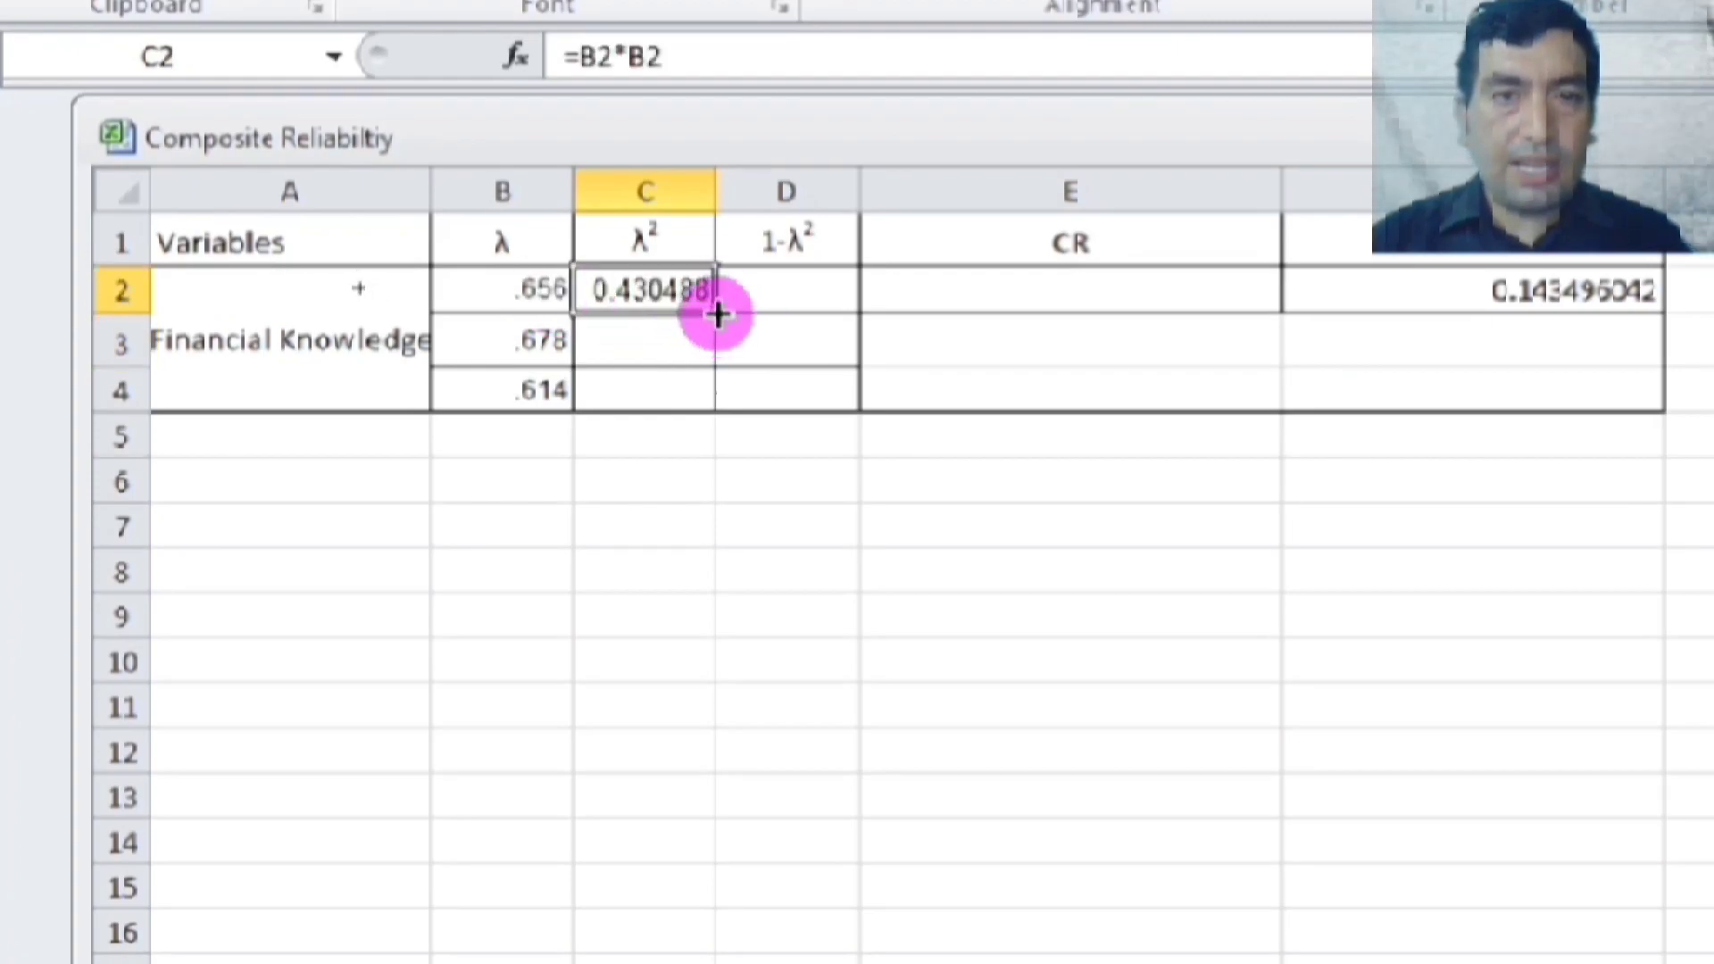
{"action": "left_click_drag", "start_coordinate": [719, 311], "coordinate": [694, 393]}
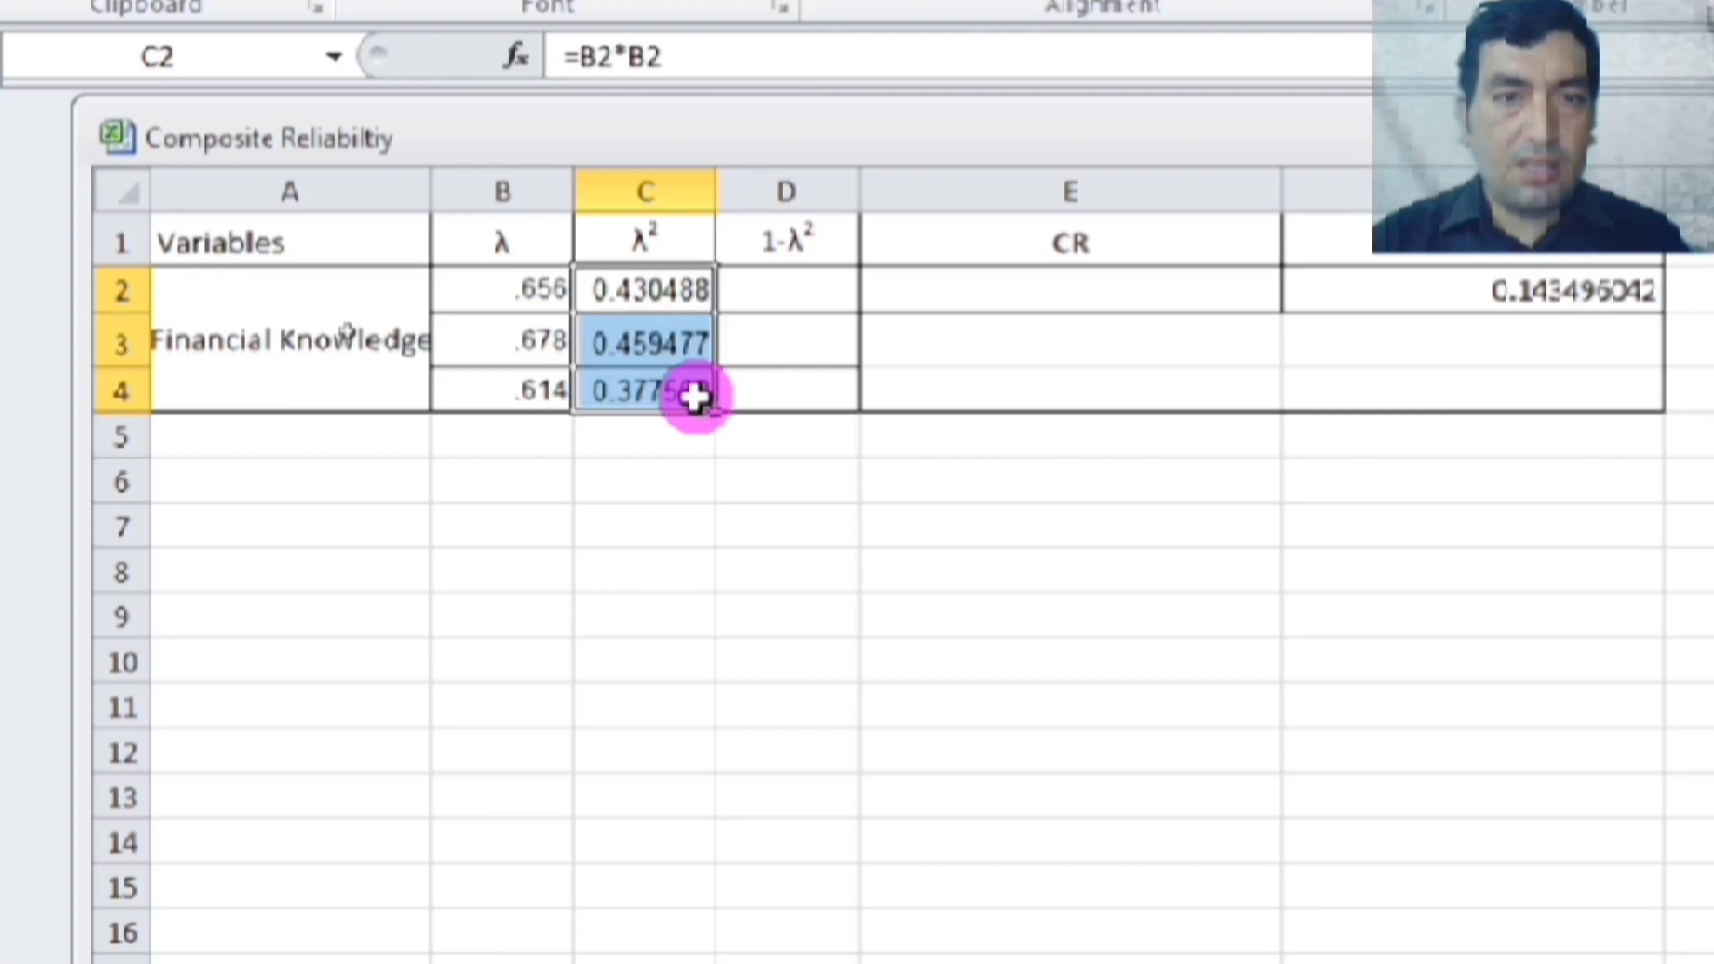
Compute 1-λ² in D2 as =1-C2 and fill the formula down to D4
{"action": "left_click", "coordinate": [783, 274]}
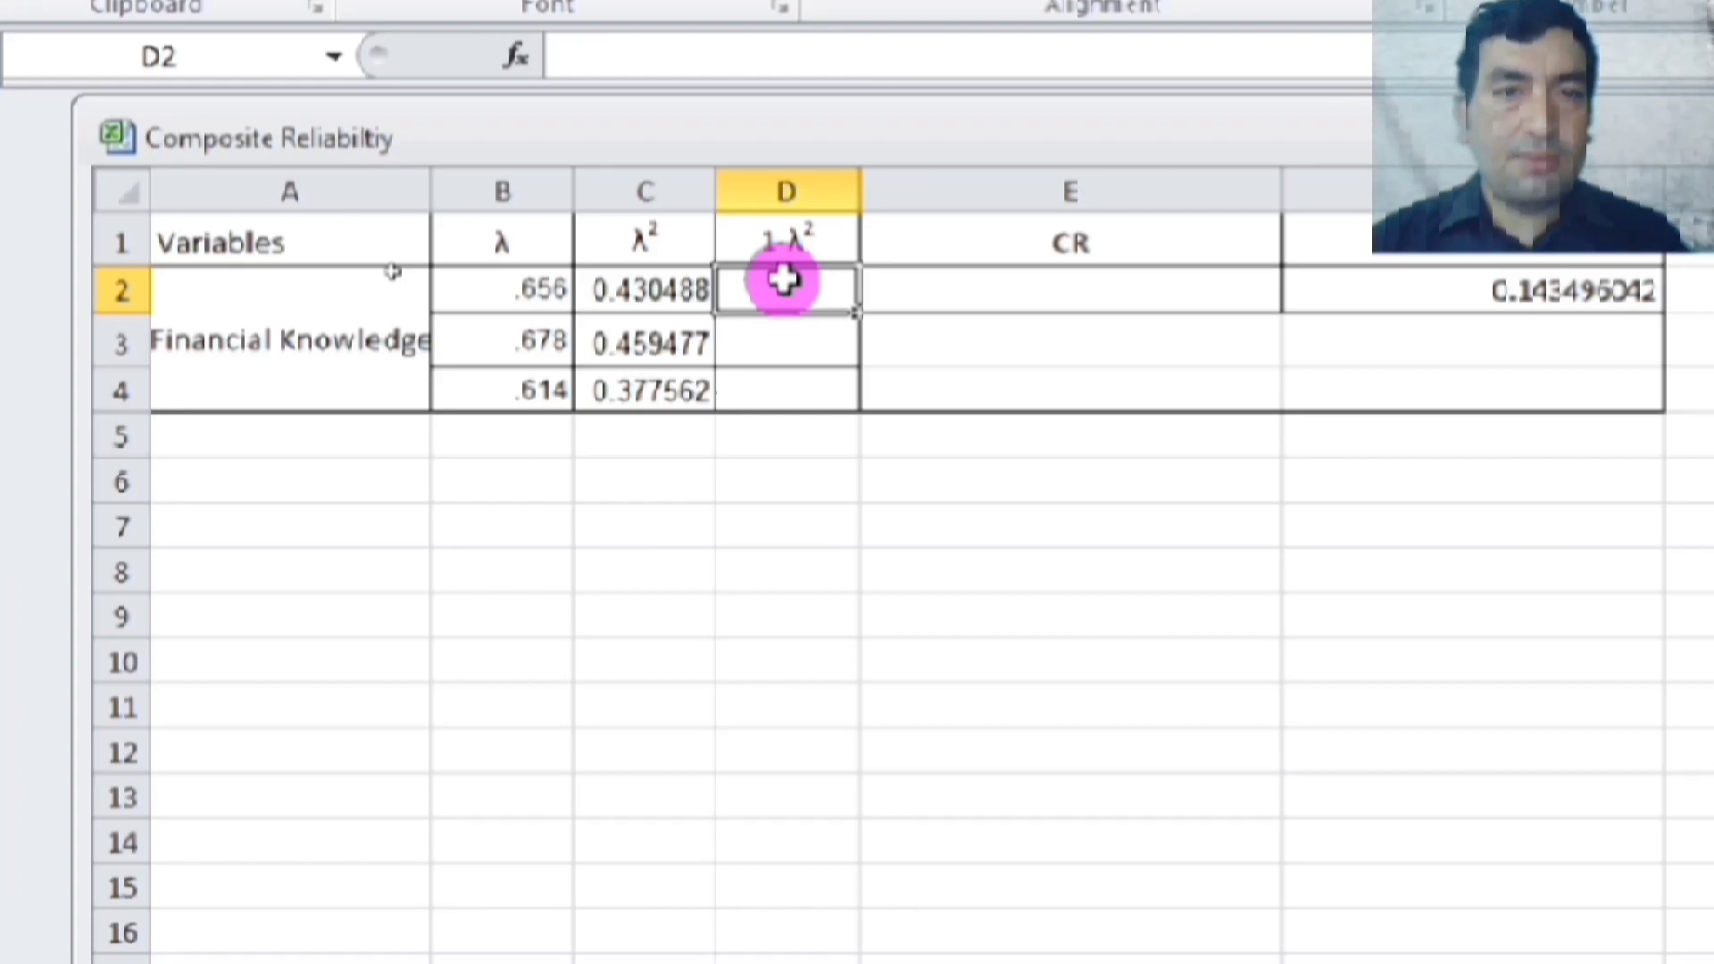
{"action": "type", "text": "="}
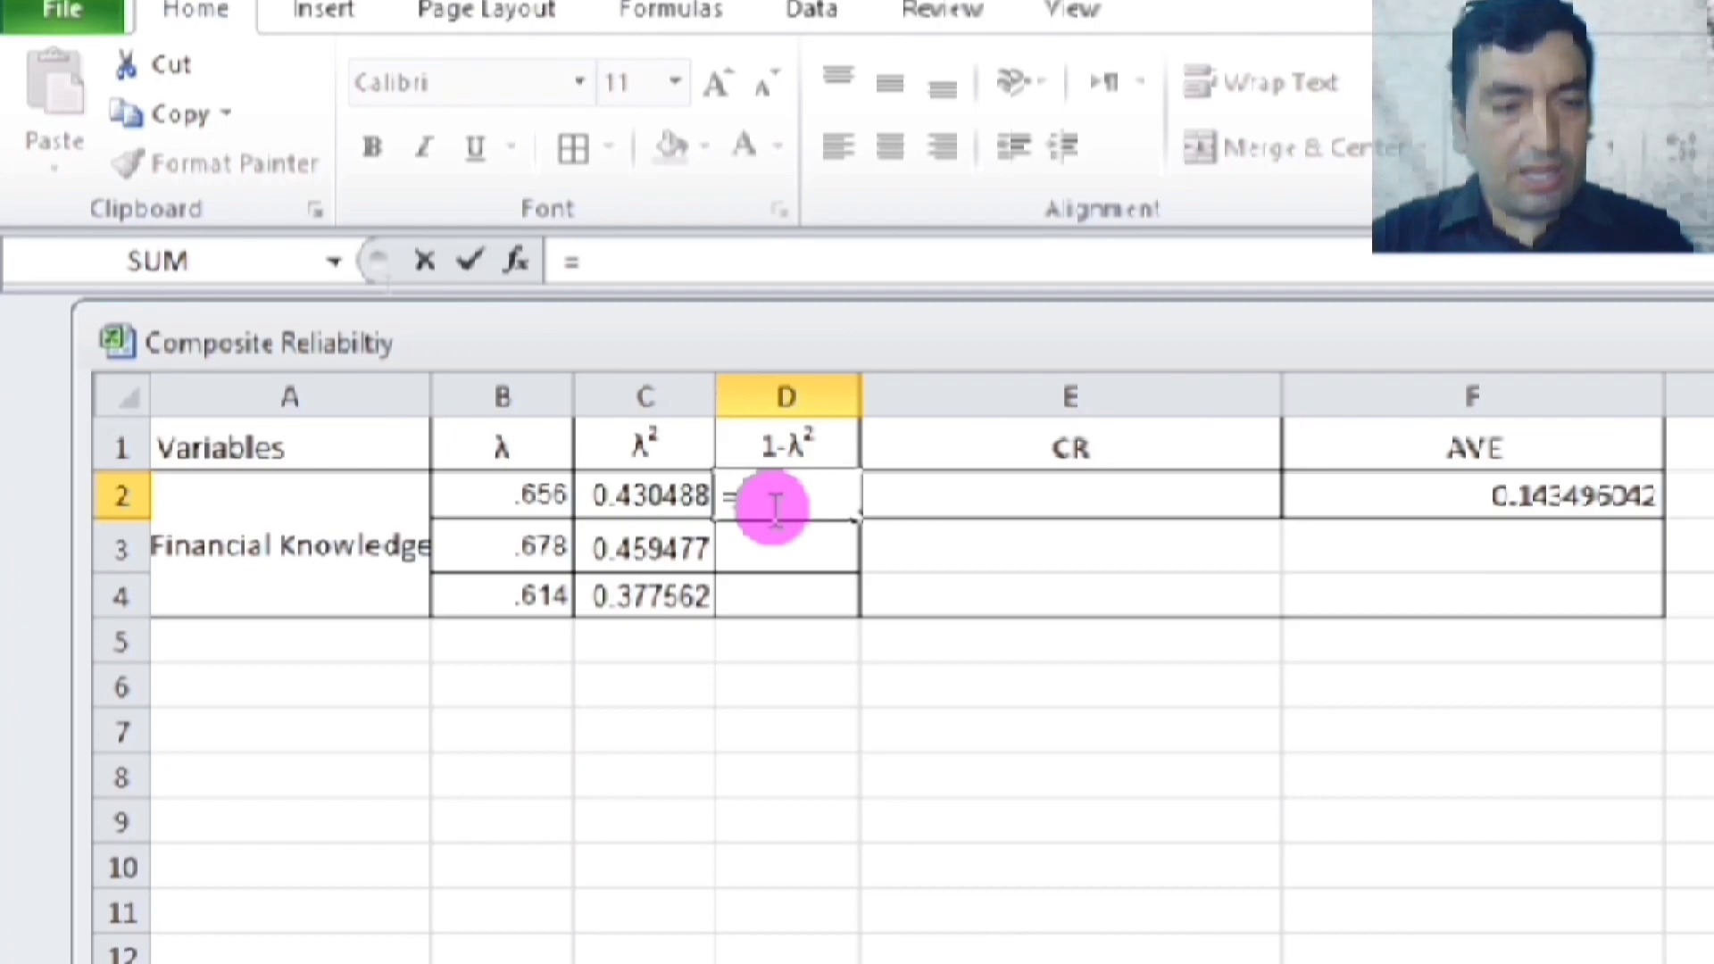
{"action": "type", "text": "1"}
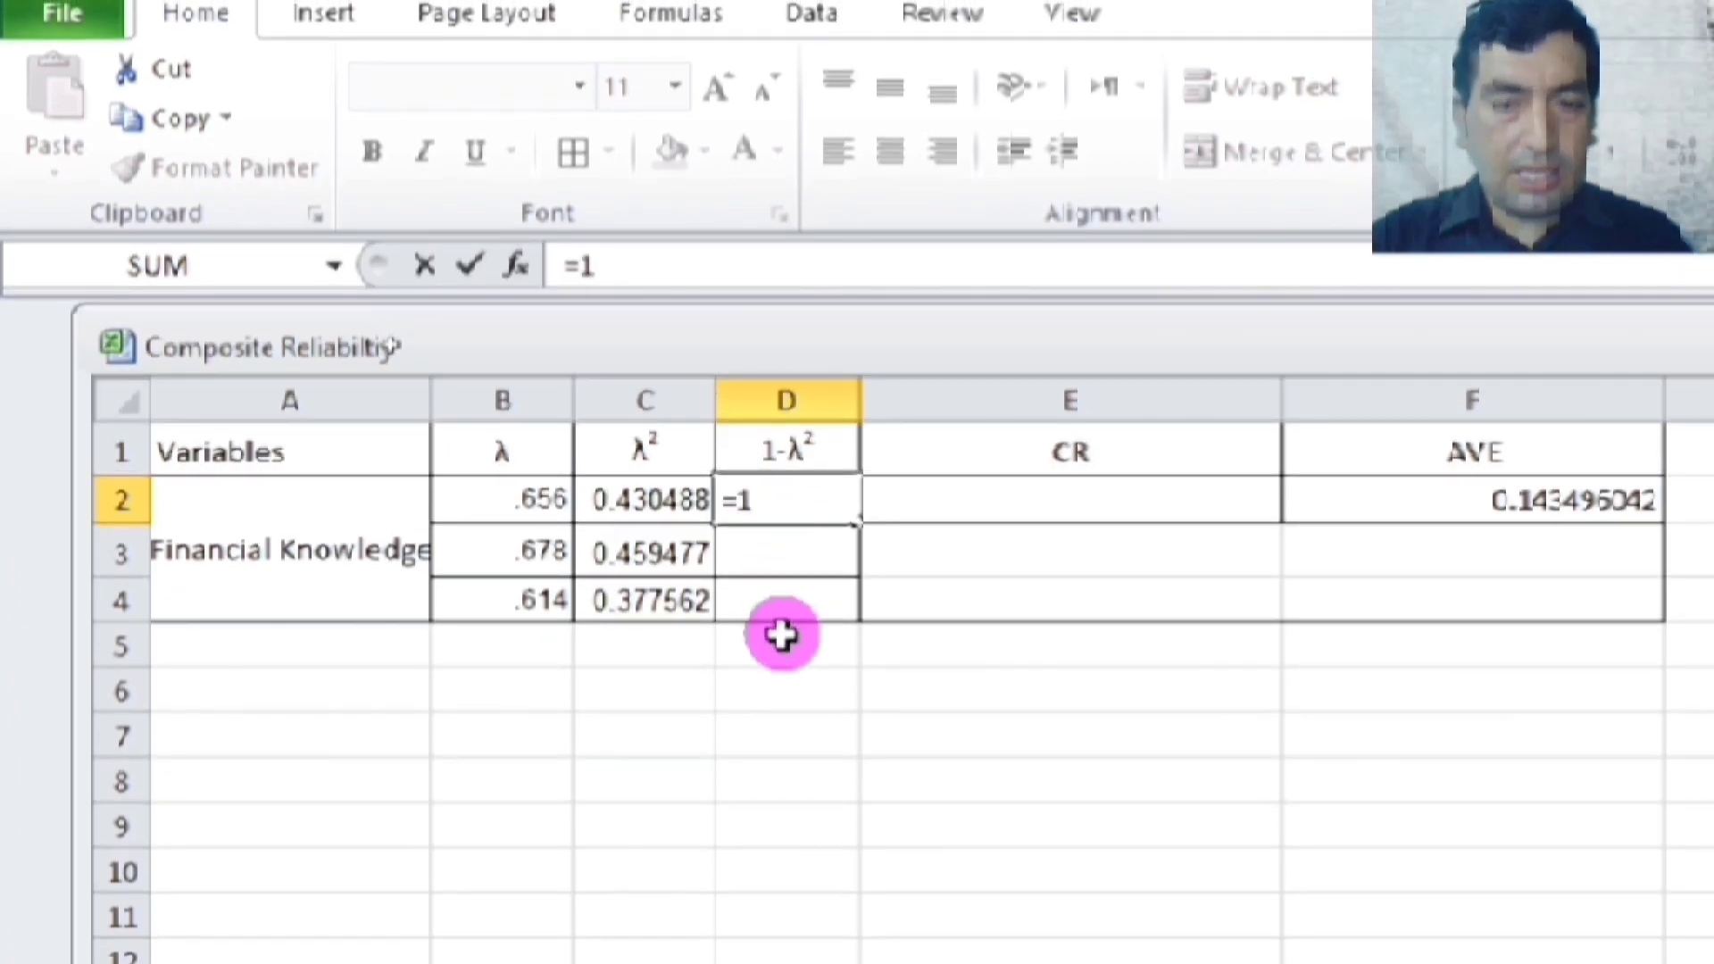
{"action": "type", "text": "-"}
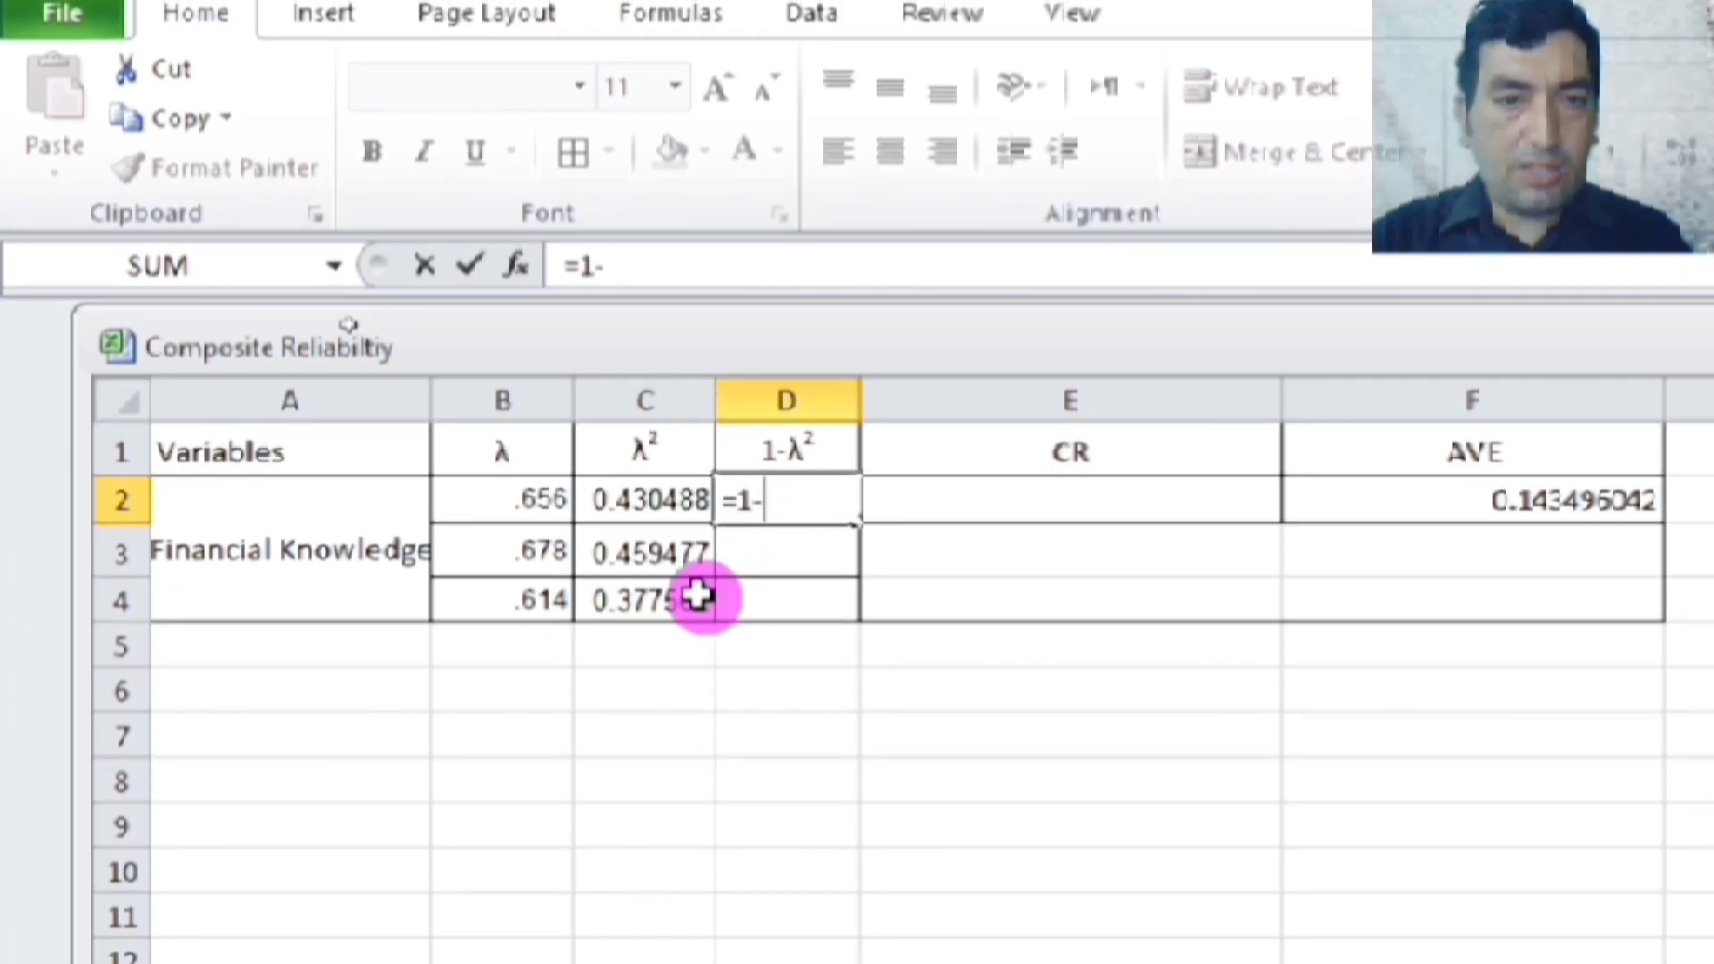
{"action": "left_click", "coordinate": [636, 504]}
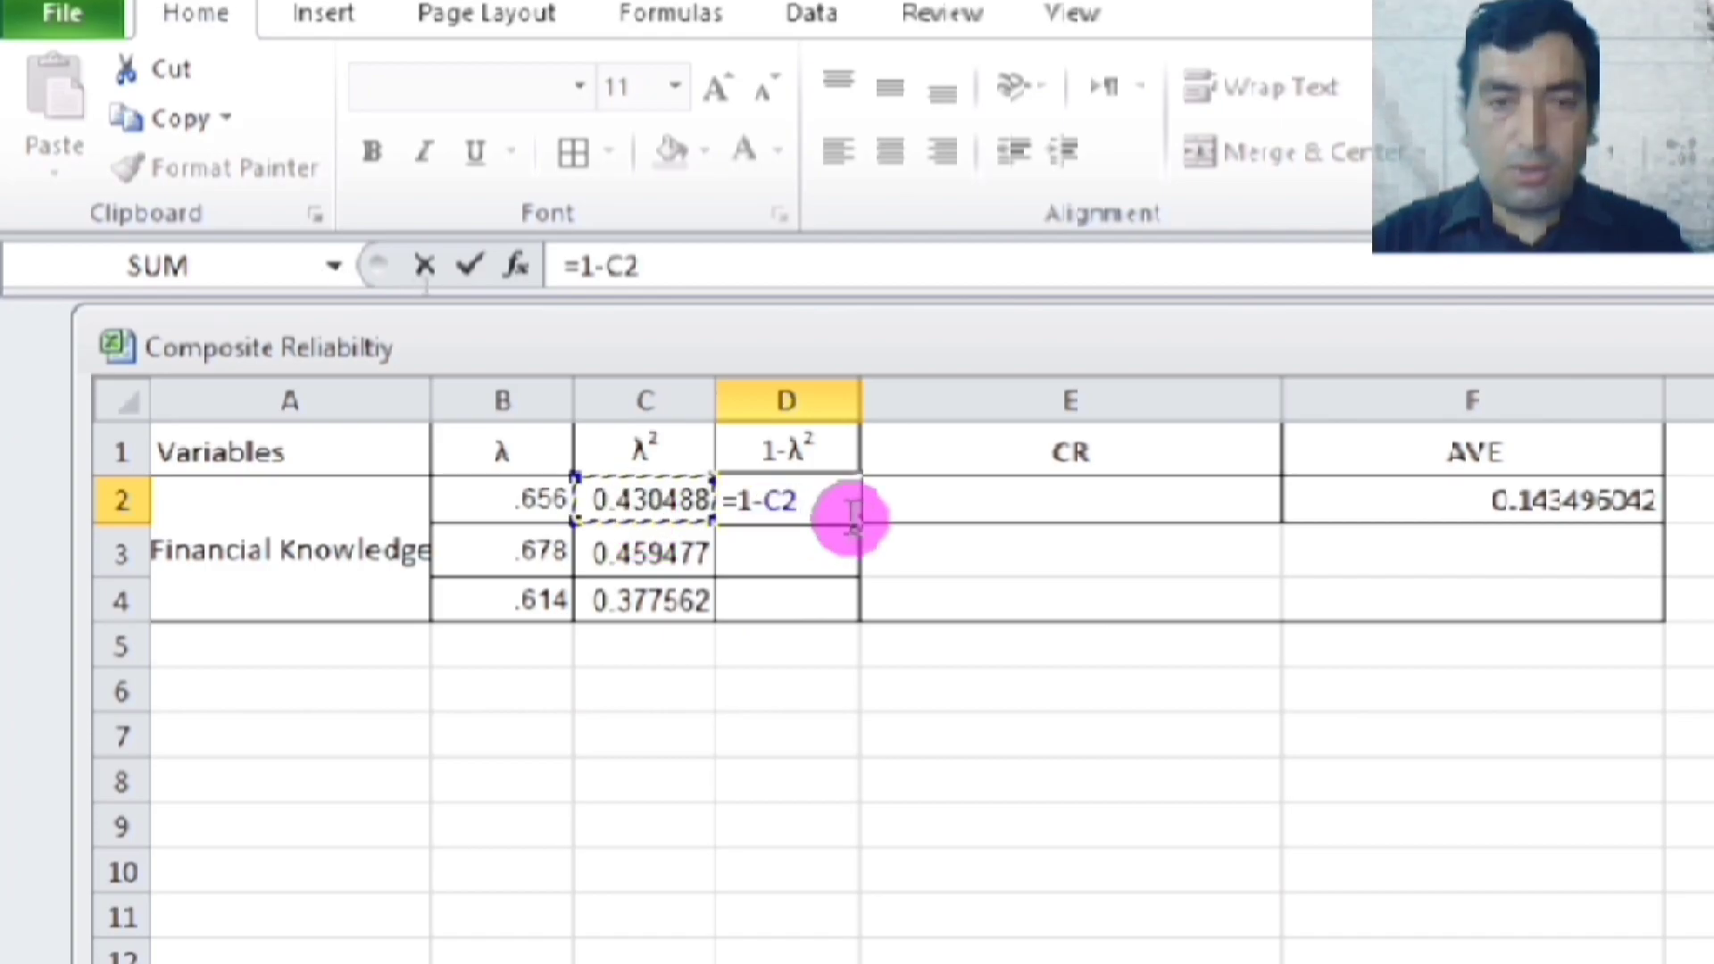
{"action": "key", "text": "Return"}
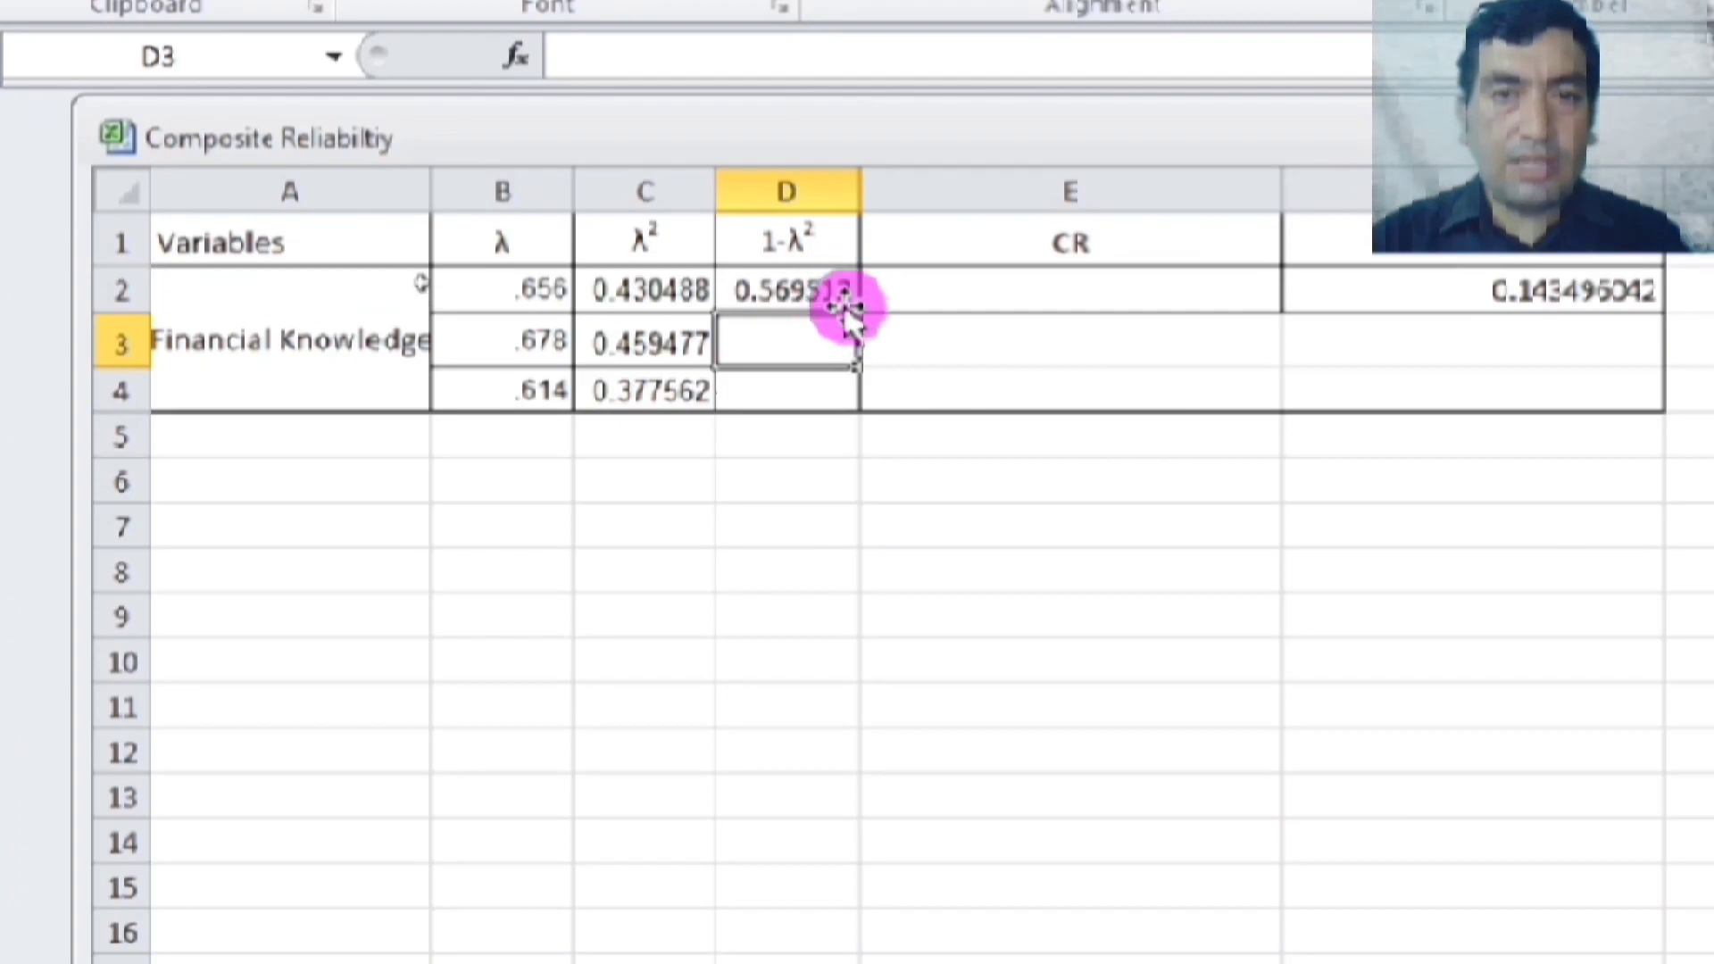
{"action": "left_click", "coordinate": [822, 287]}
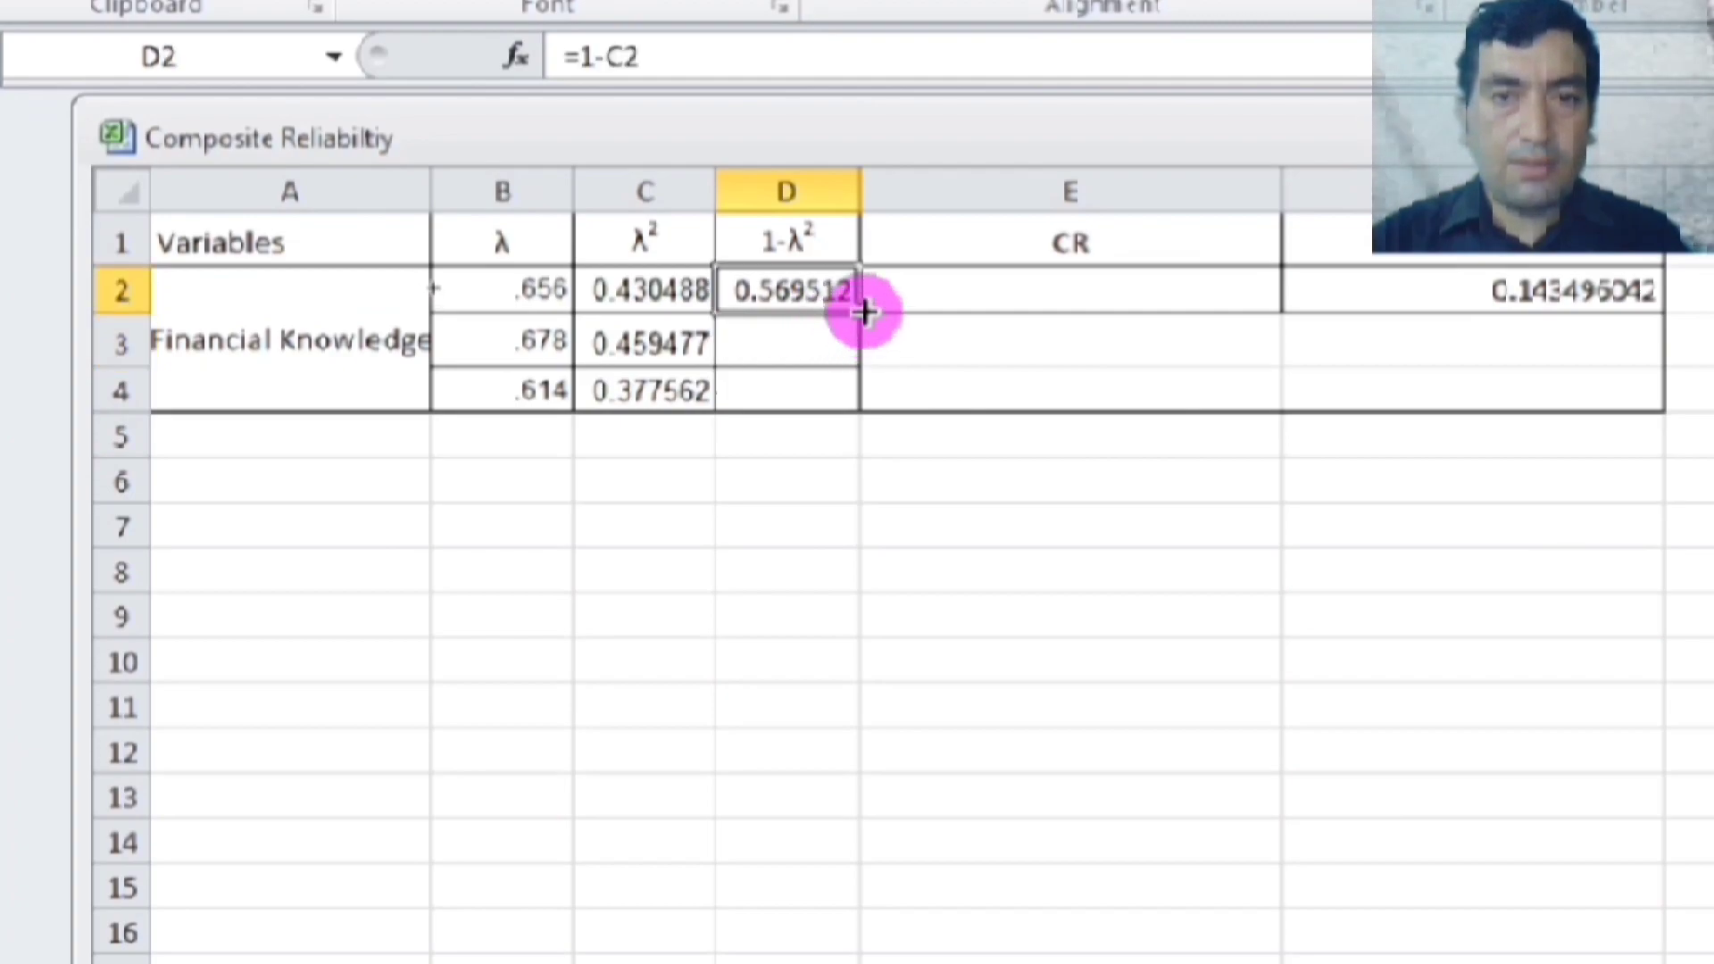
{"action": "left_click_drag", "start_coordinate": [864, 309], "coordinate": [859, 397]}
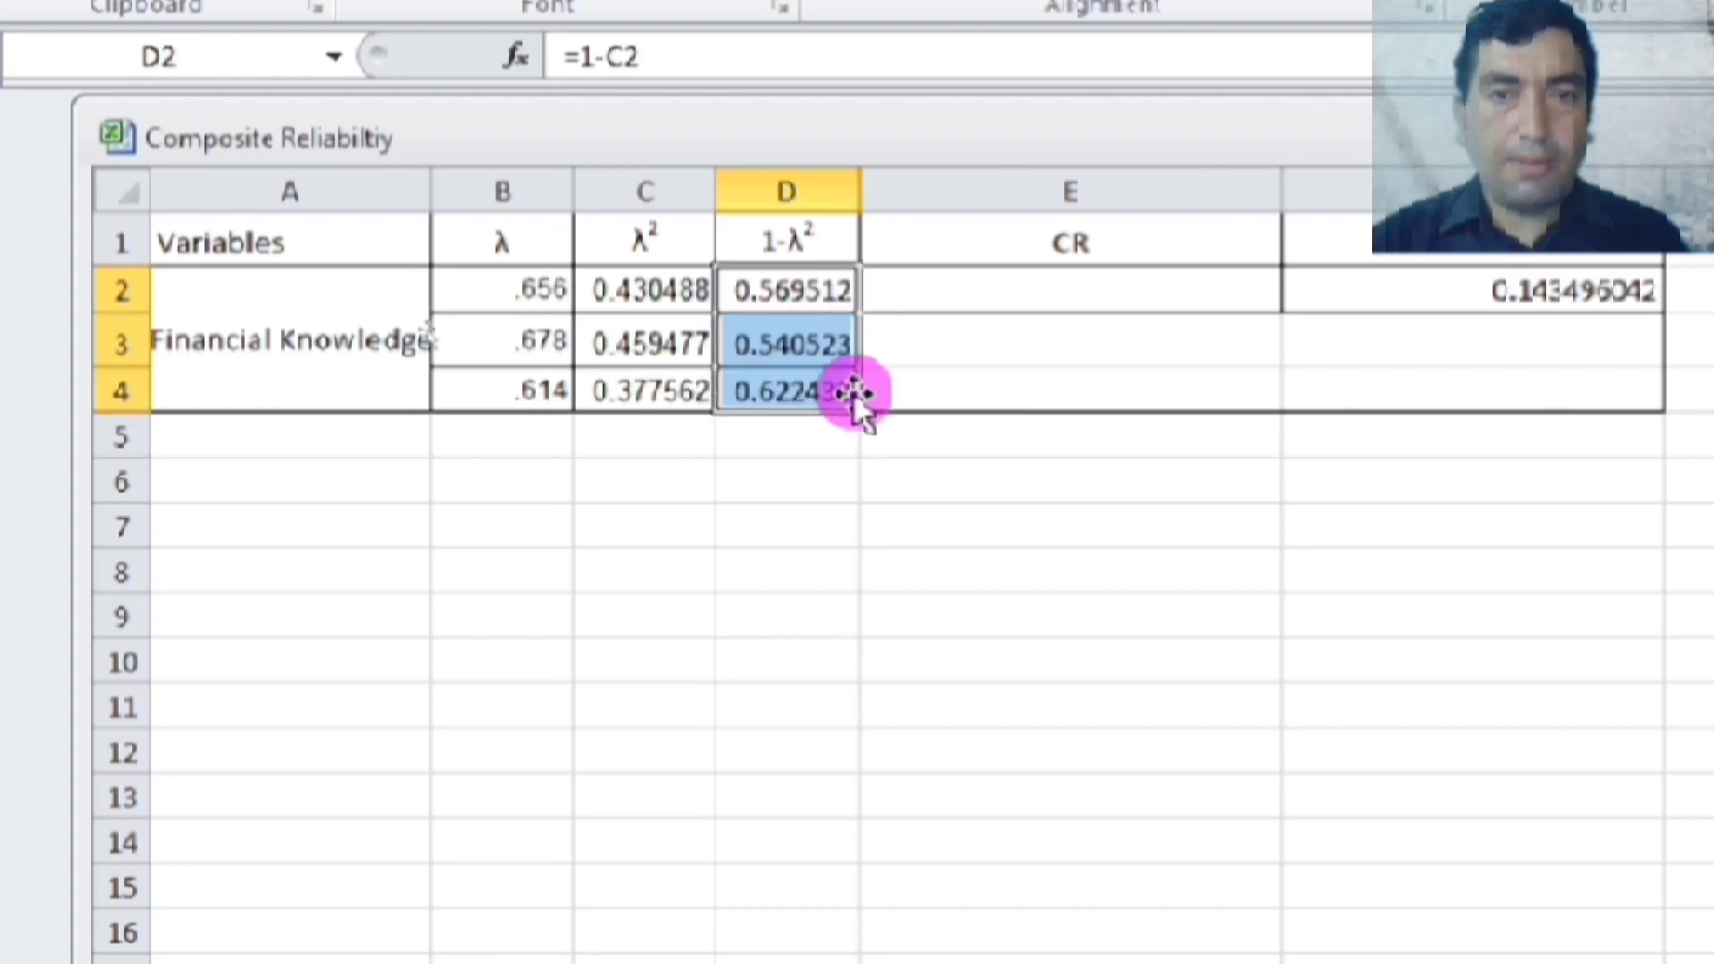
Begin the CR formula in E2 with the squared sum of the loadings as numerator, =Sum(B2:B4)*Sum(B2:B4)
{"action": "left_click", "coordinate": [958, 287]}
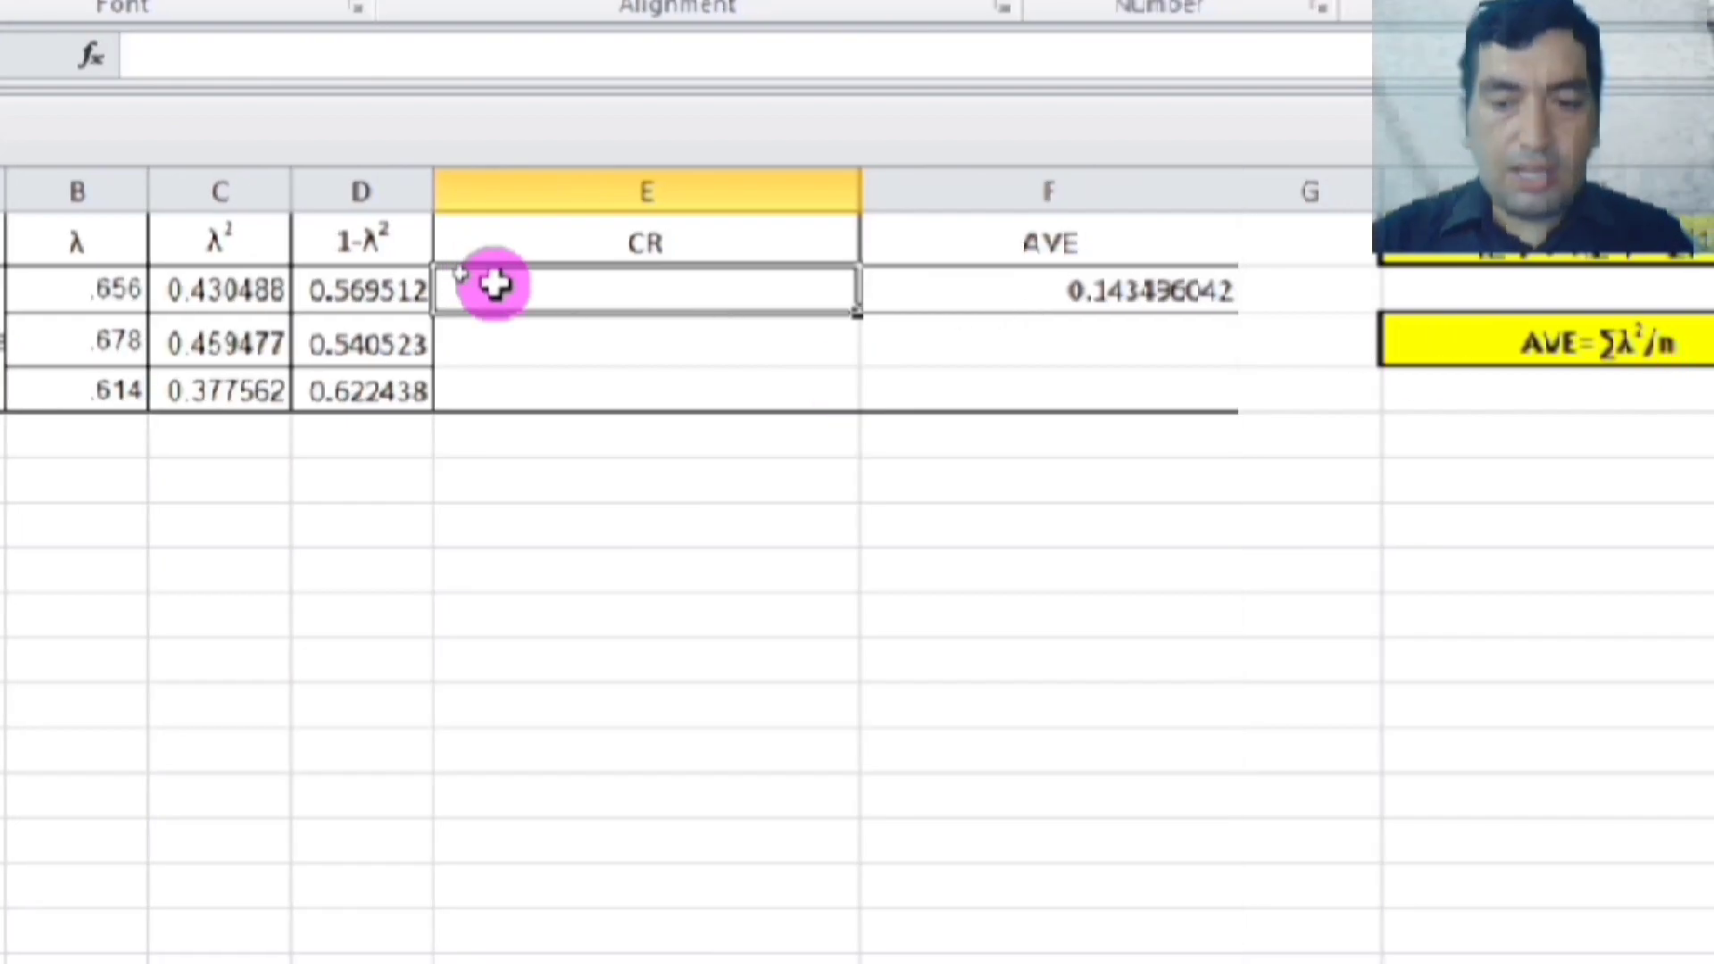
{"action": "type", "text": "="}
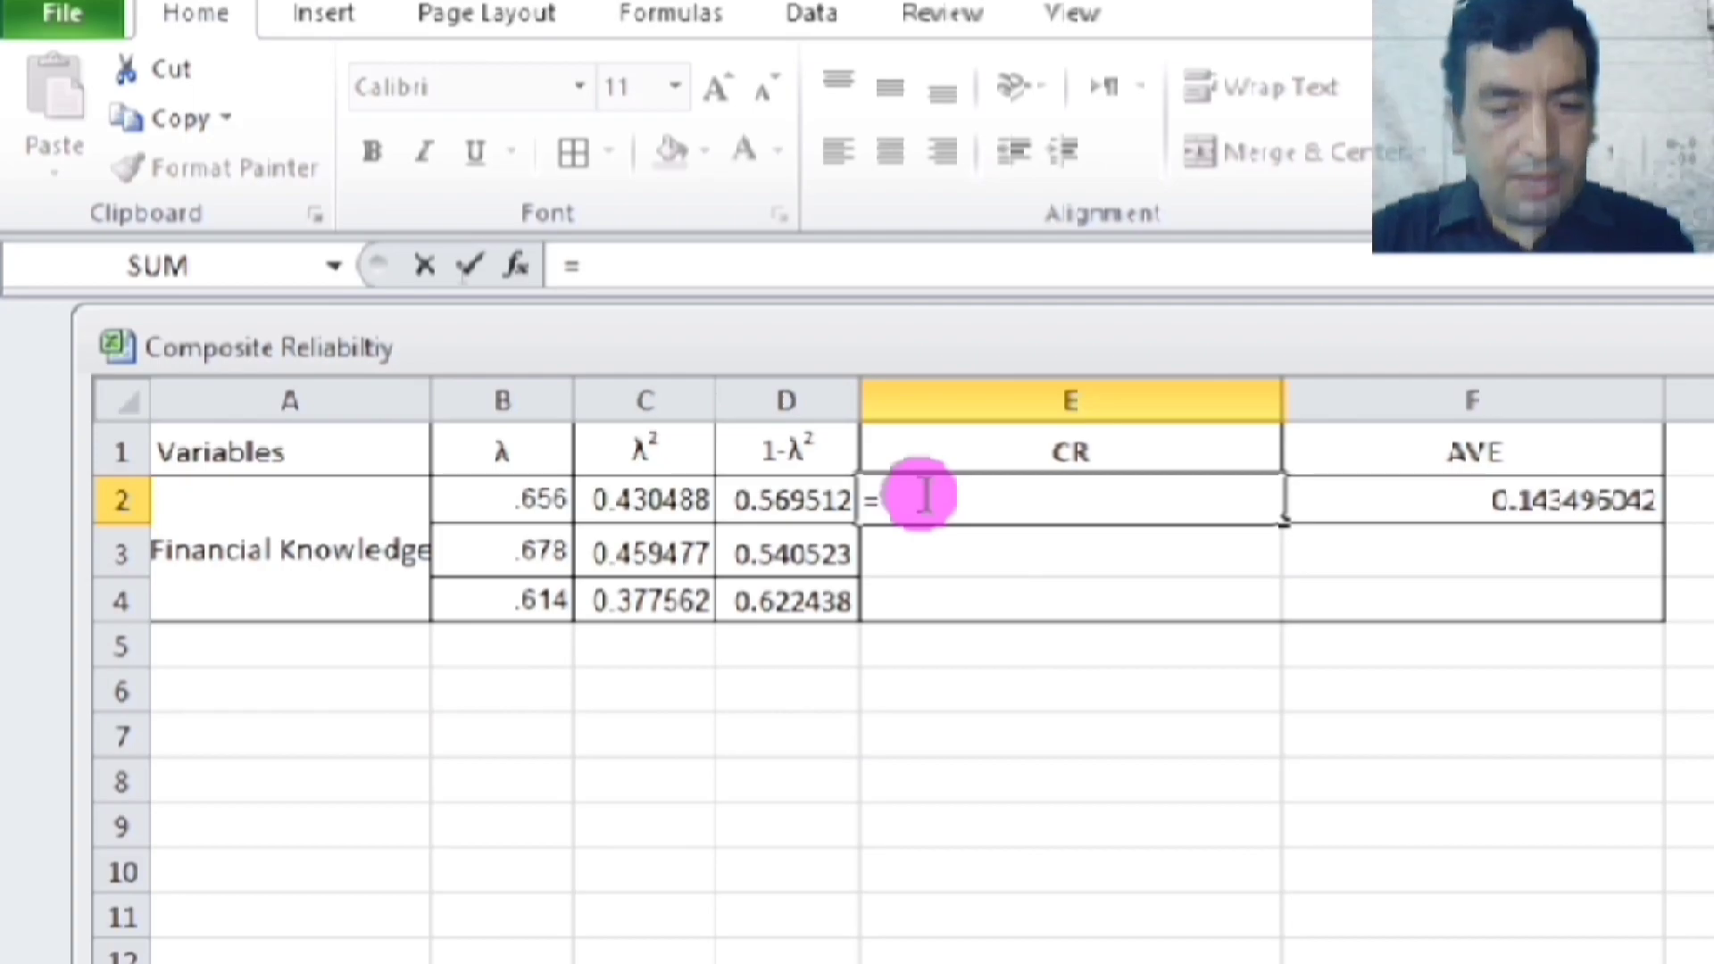
{"action": "type", "text": "Sum("}
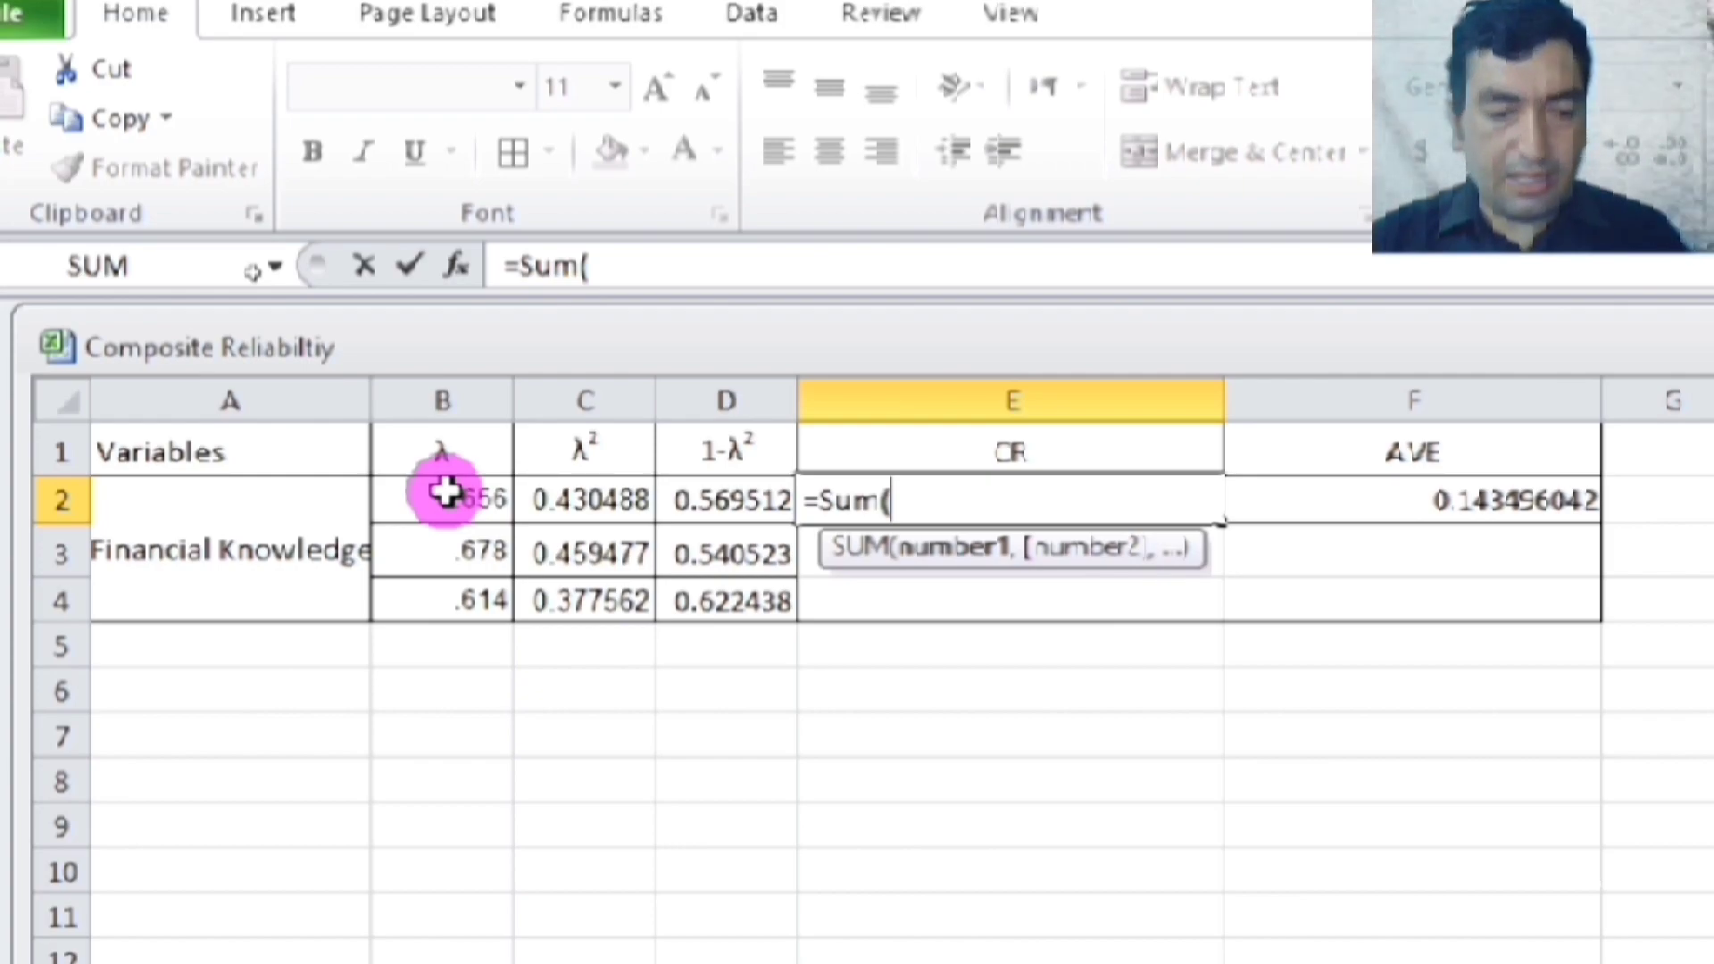
{"action": "left_click_drag", "start_coordinate": [444, 491], "coordinate": [444, 601]}
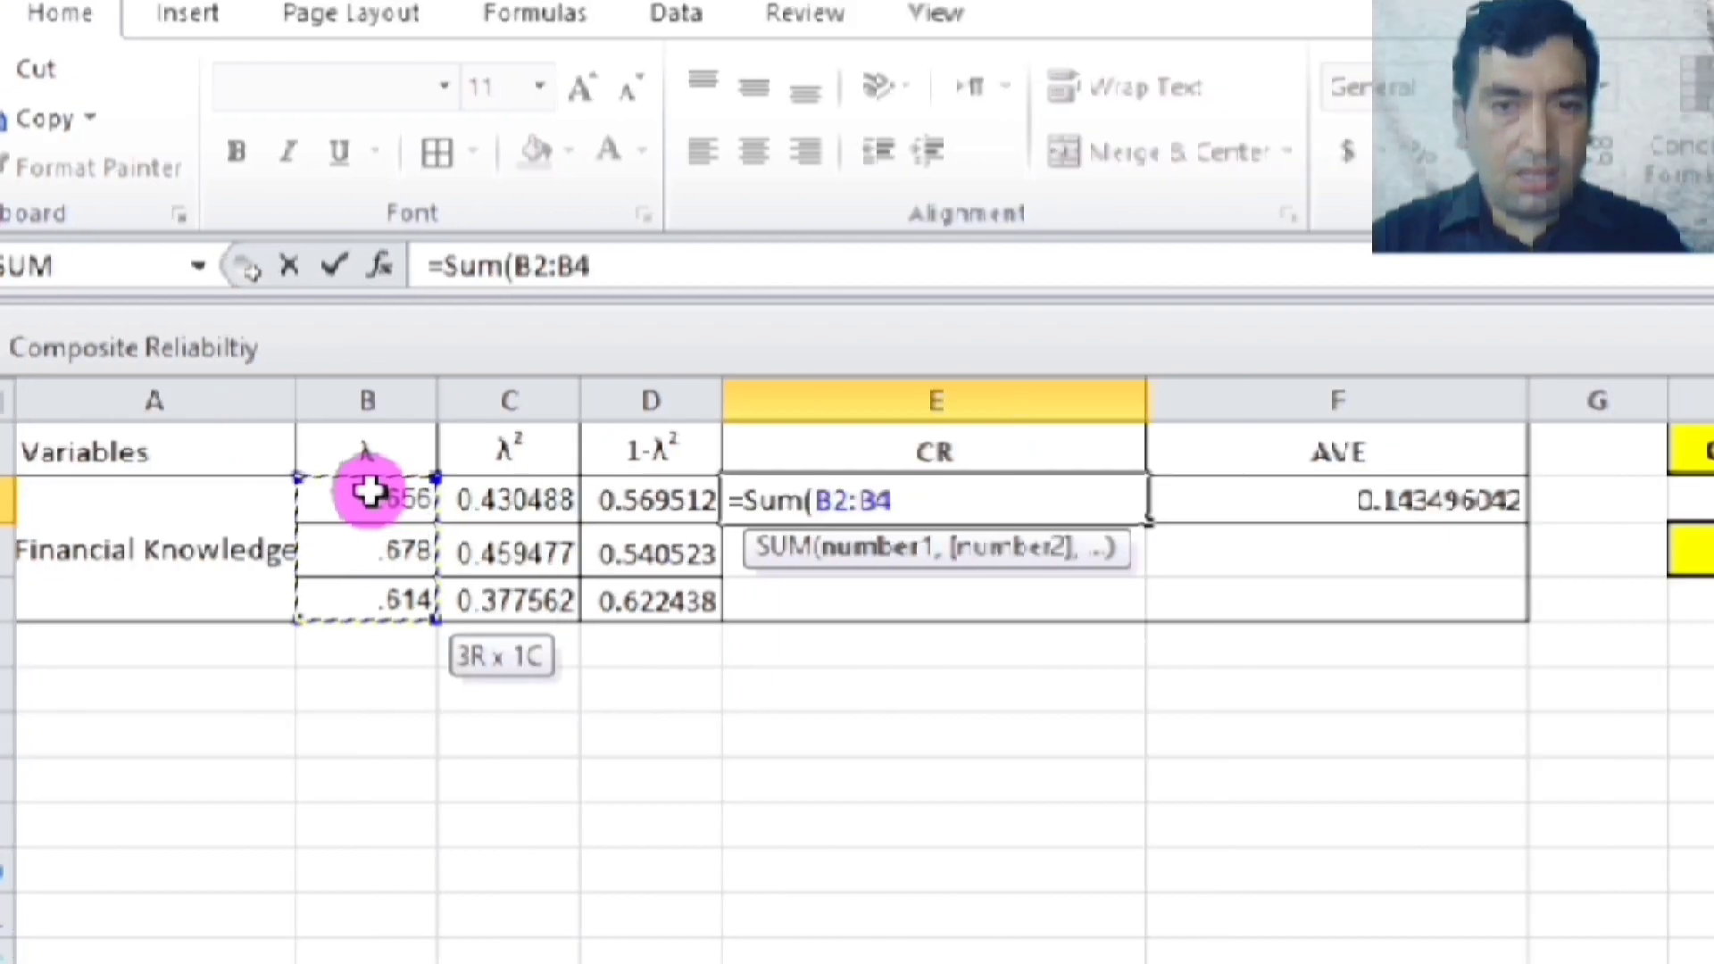
{"action": "type", "text": ")"}
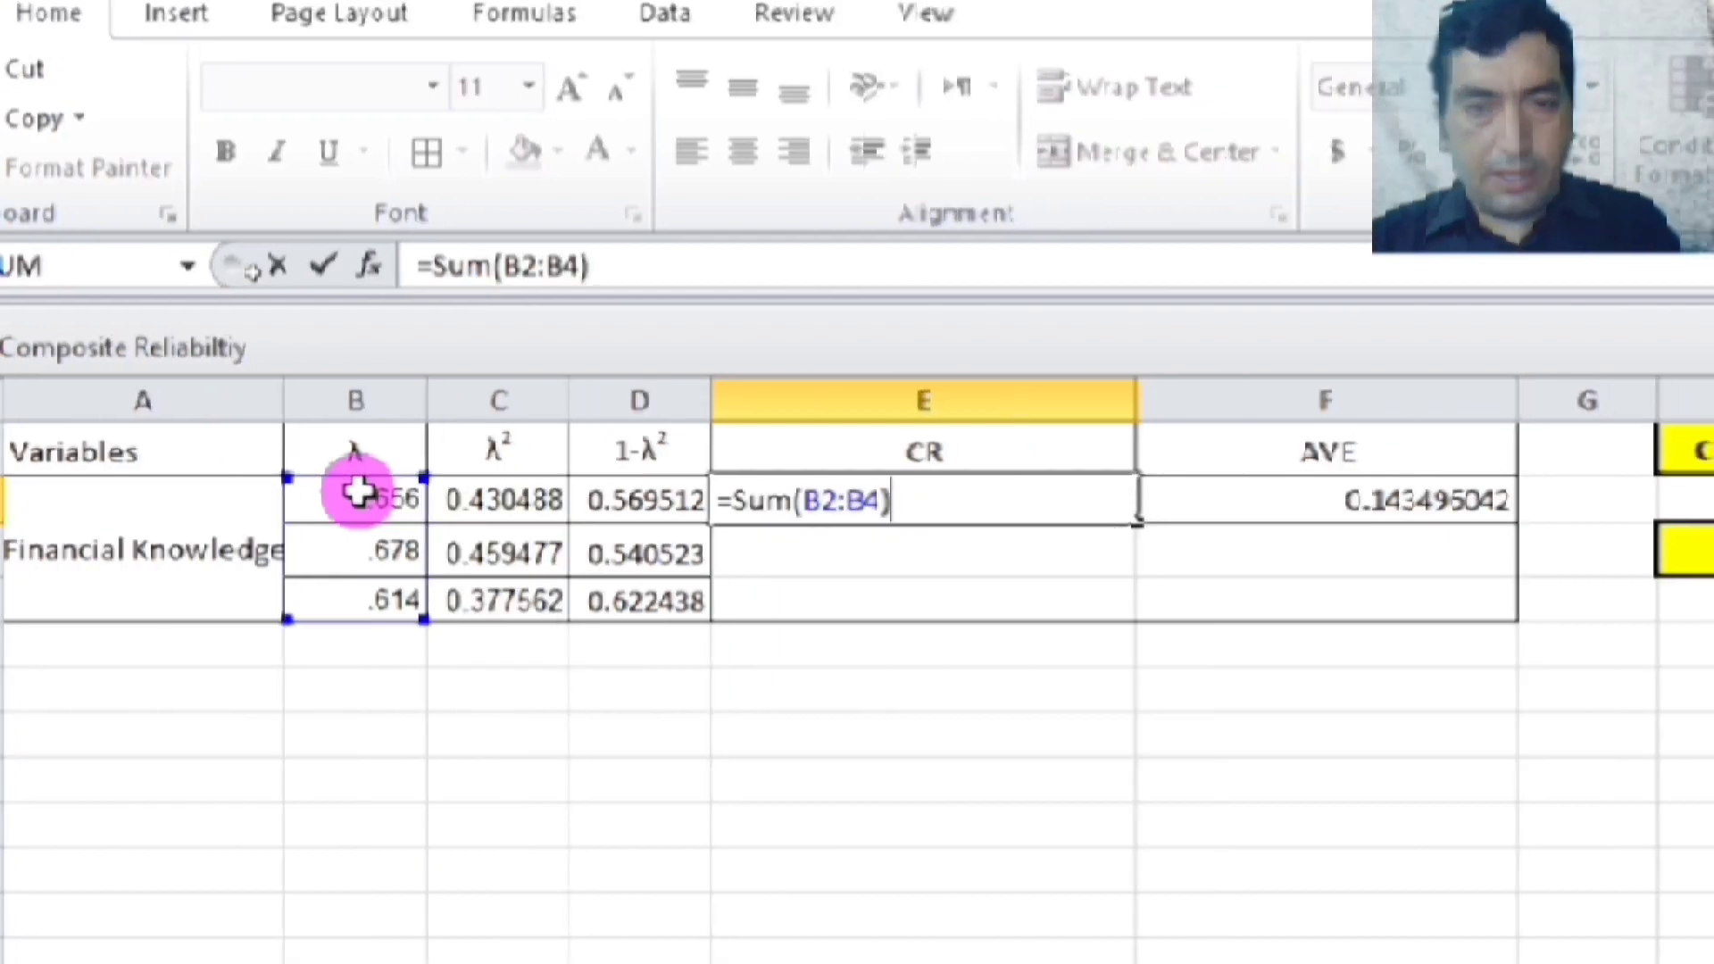
{"action": "type", "text": "*"}
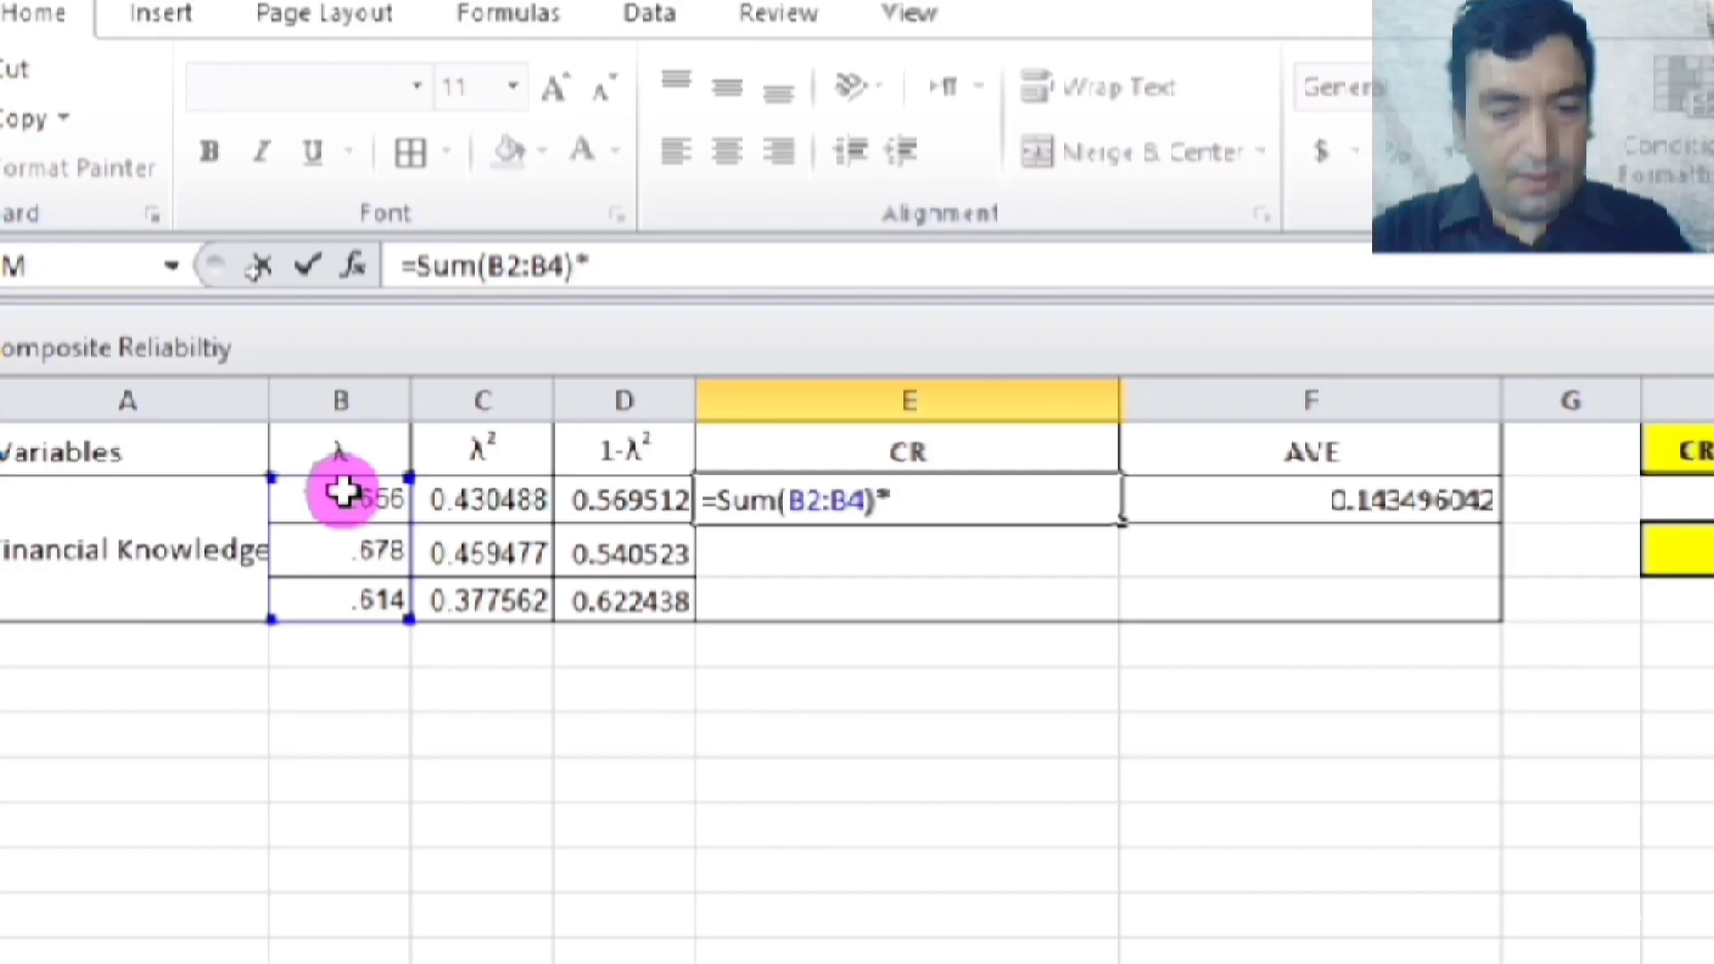
{"action": "type", "text": "Sum"}
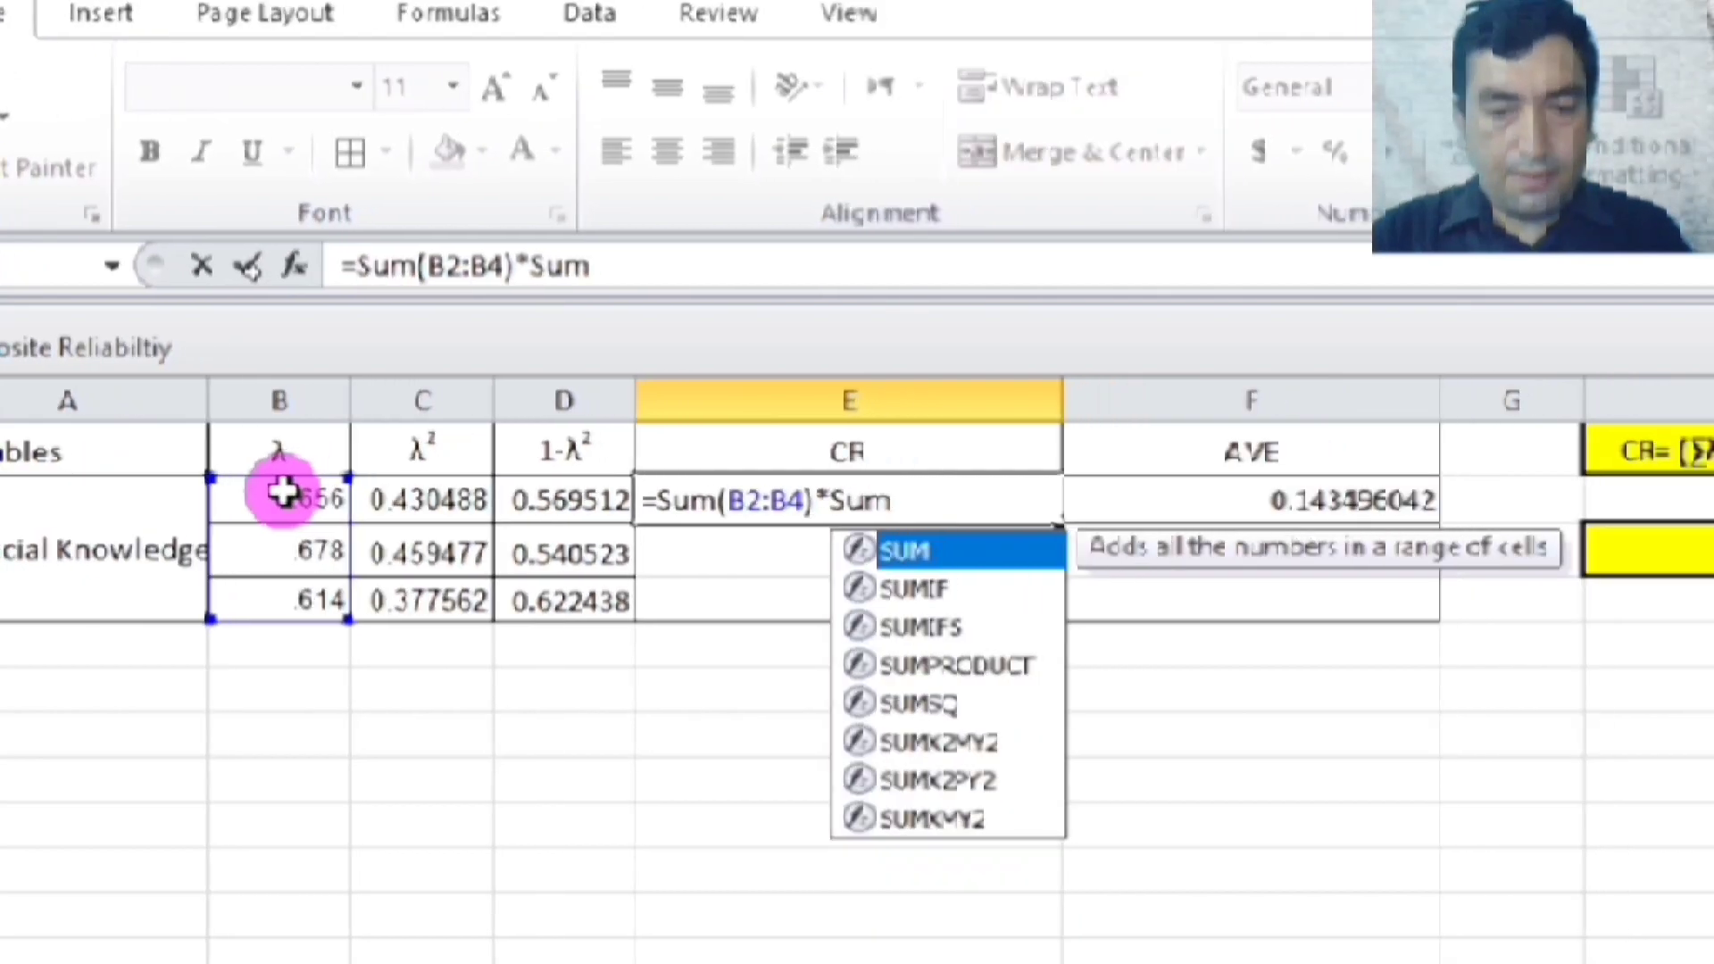
{"action": "type", "text": "("}
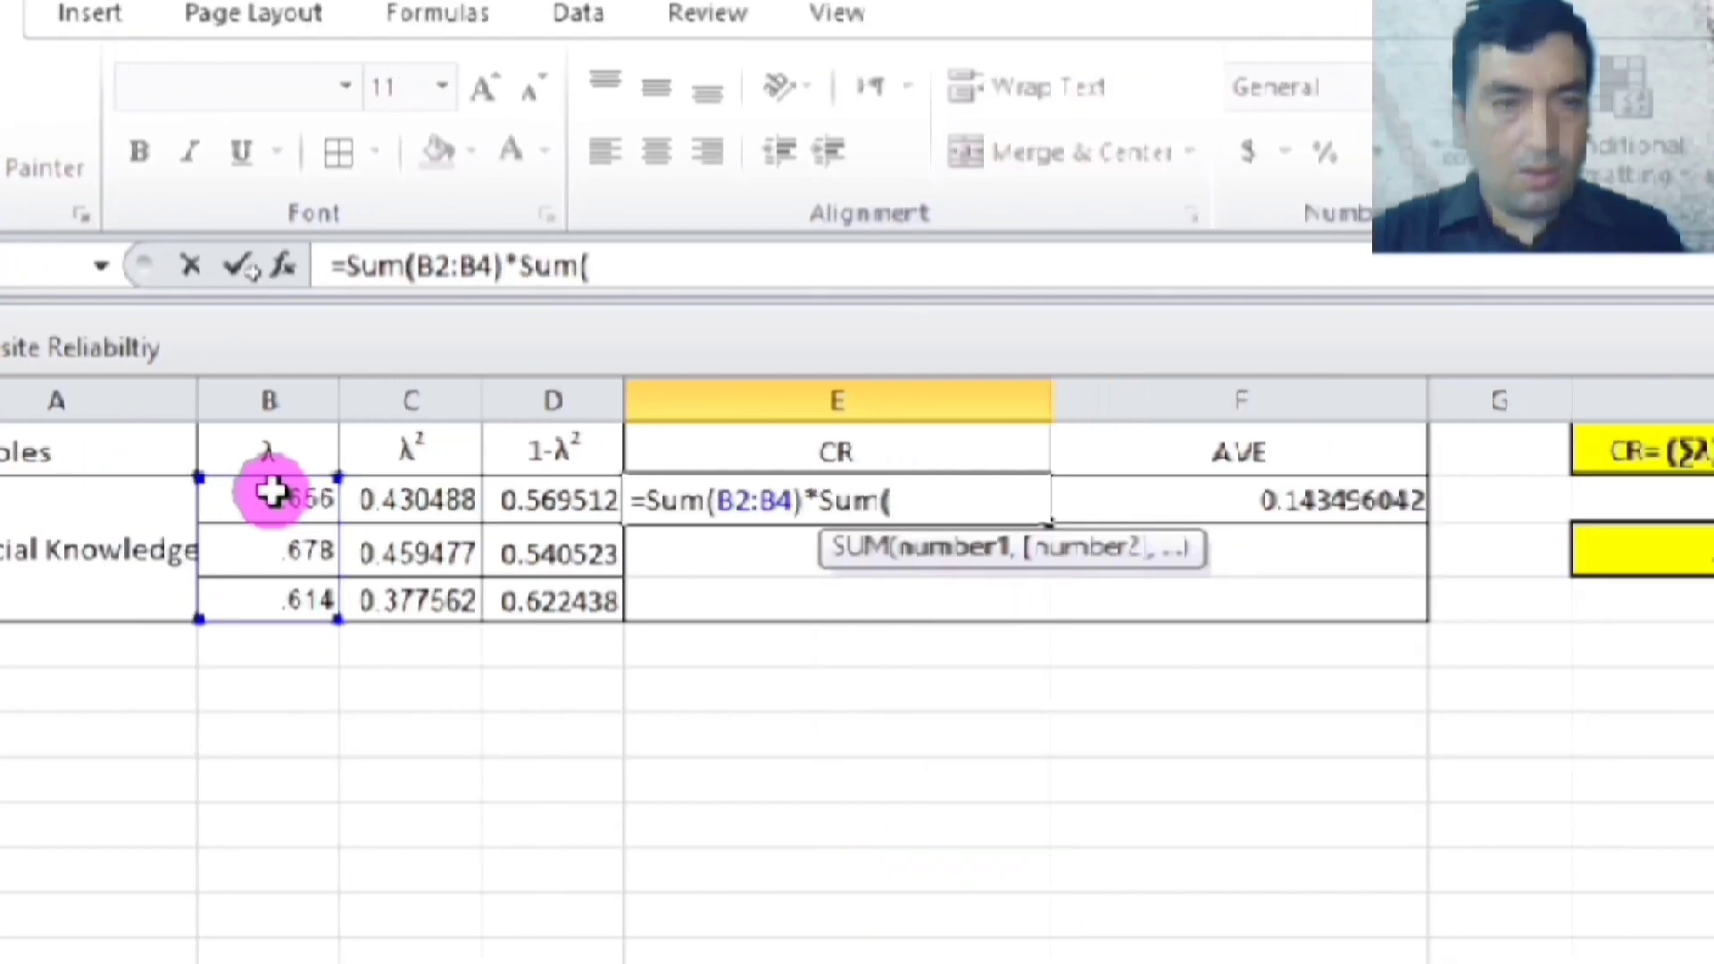
{"action": "left_click_drag", "start_coordinate": [270, 492], "coordinate": [273, 547]}
{"action": "left_click_drag", "start_coordinate": [201, 492], "coordinate": [200, 600]}
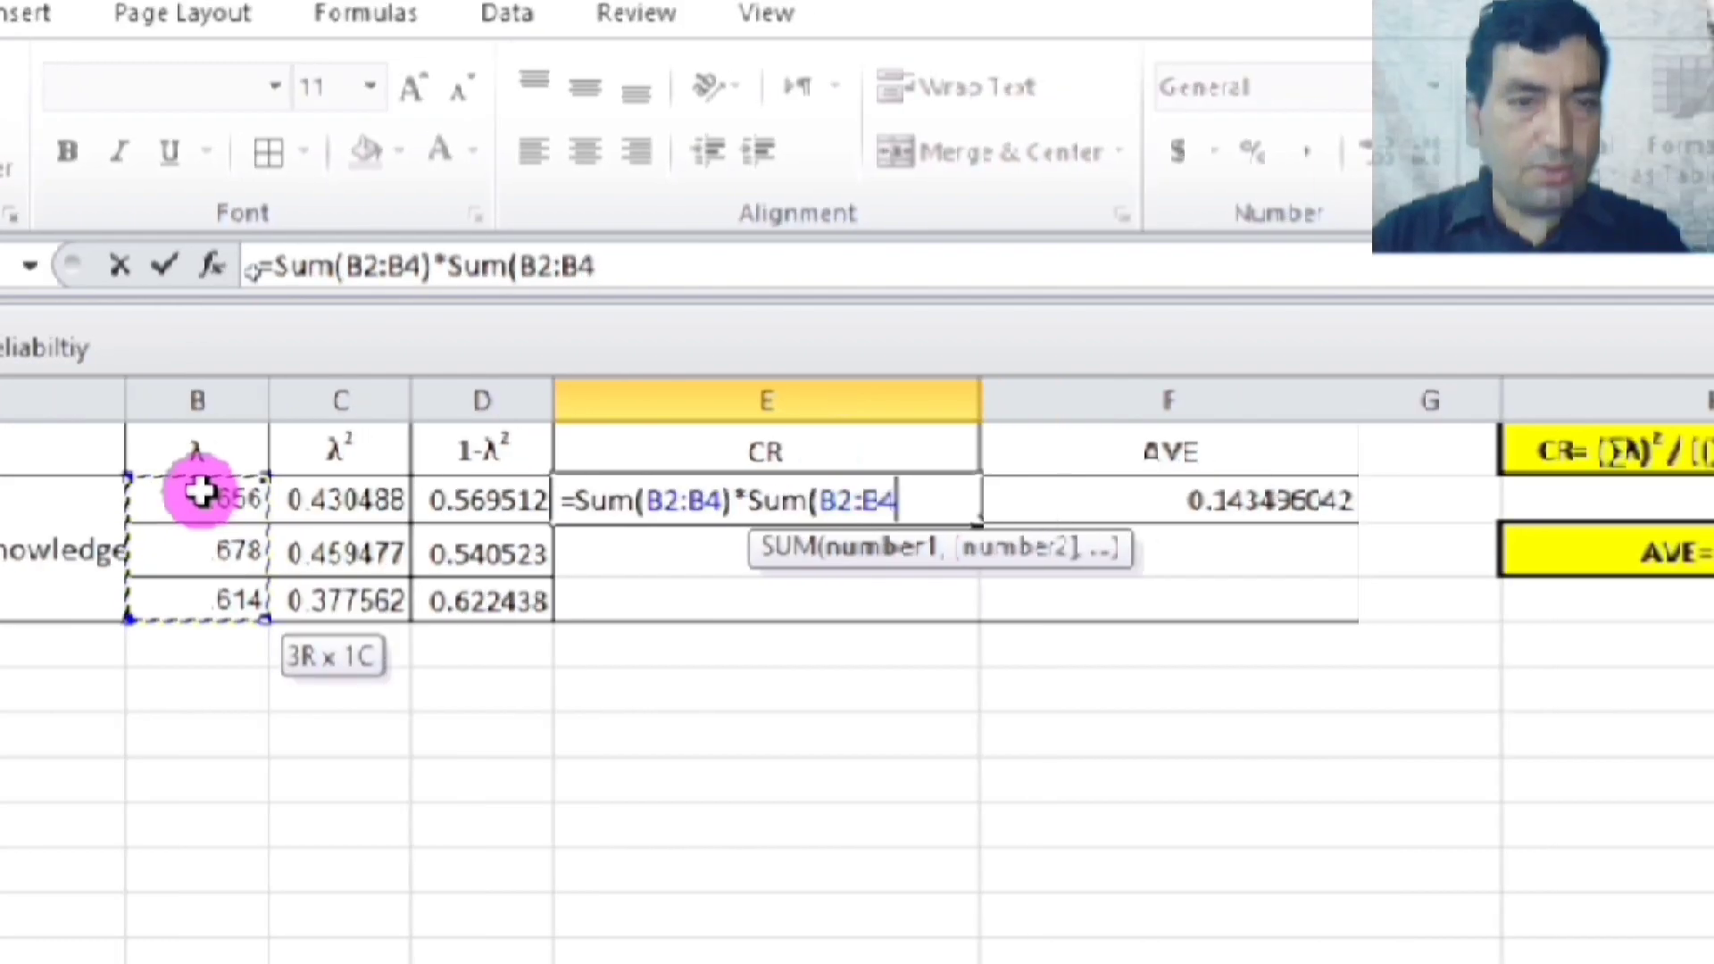
{"action": "type", "text": ")"}
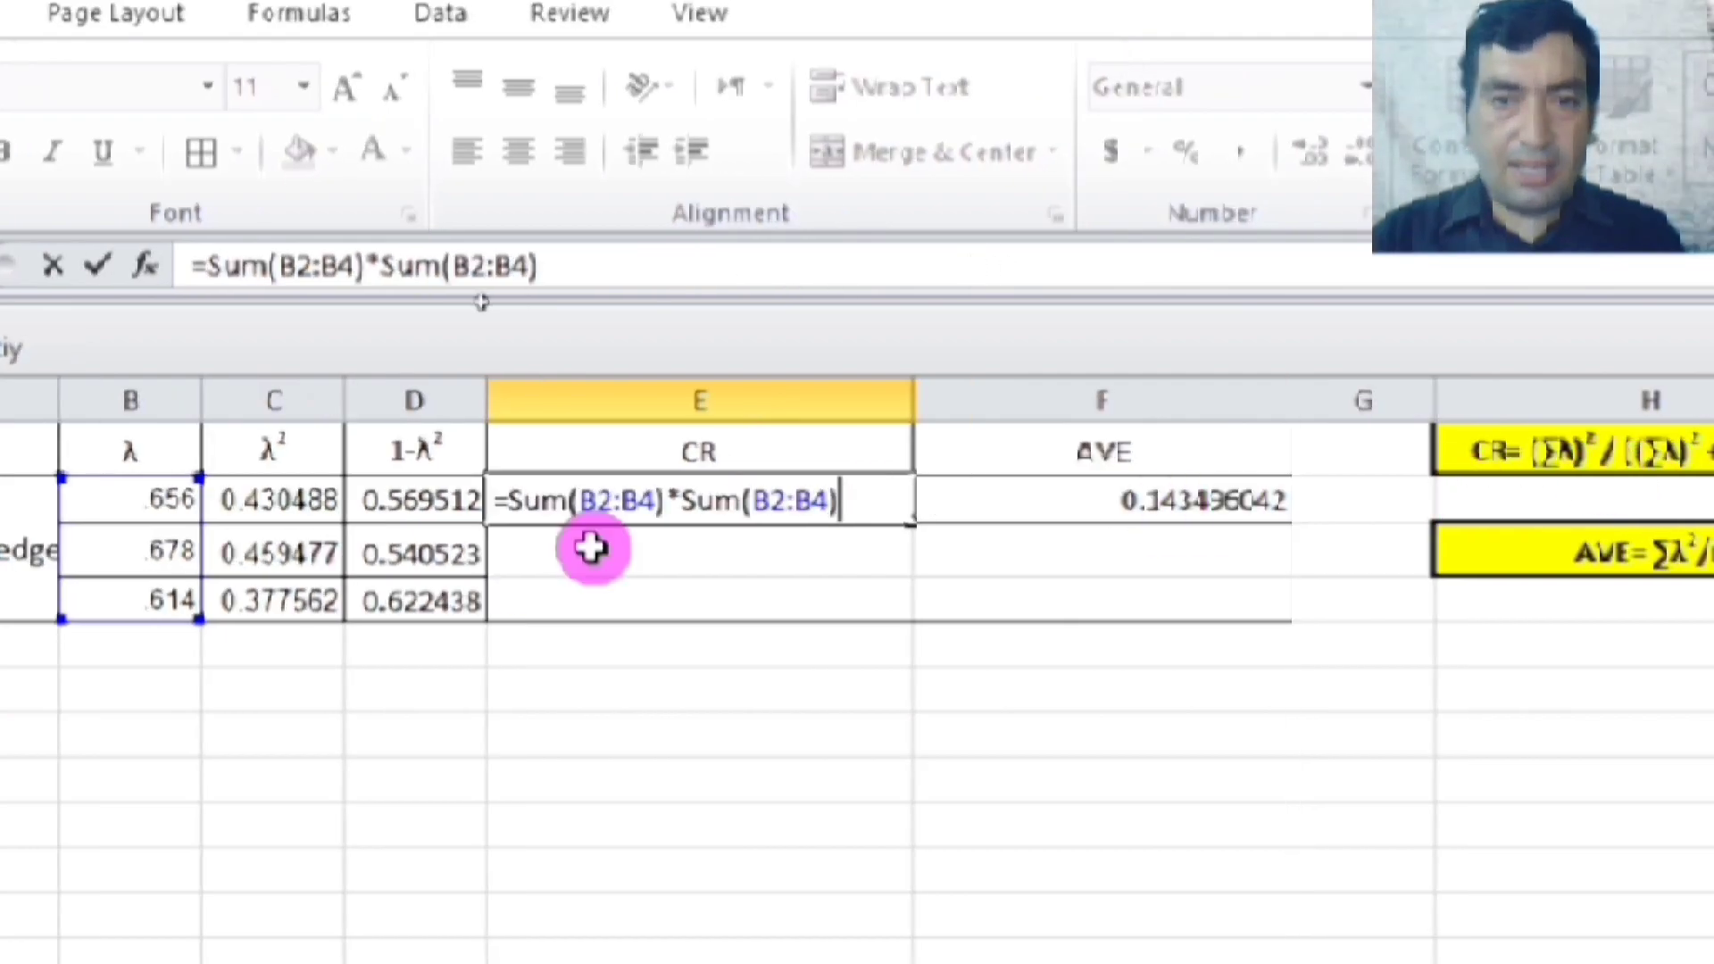
Extend the E2 formula with a division and an opened bracket containing a copy of the numerator, /(Sum(B2:B4)*Sum(B2:B4)
{"action": "type", "text": "/"}
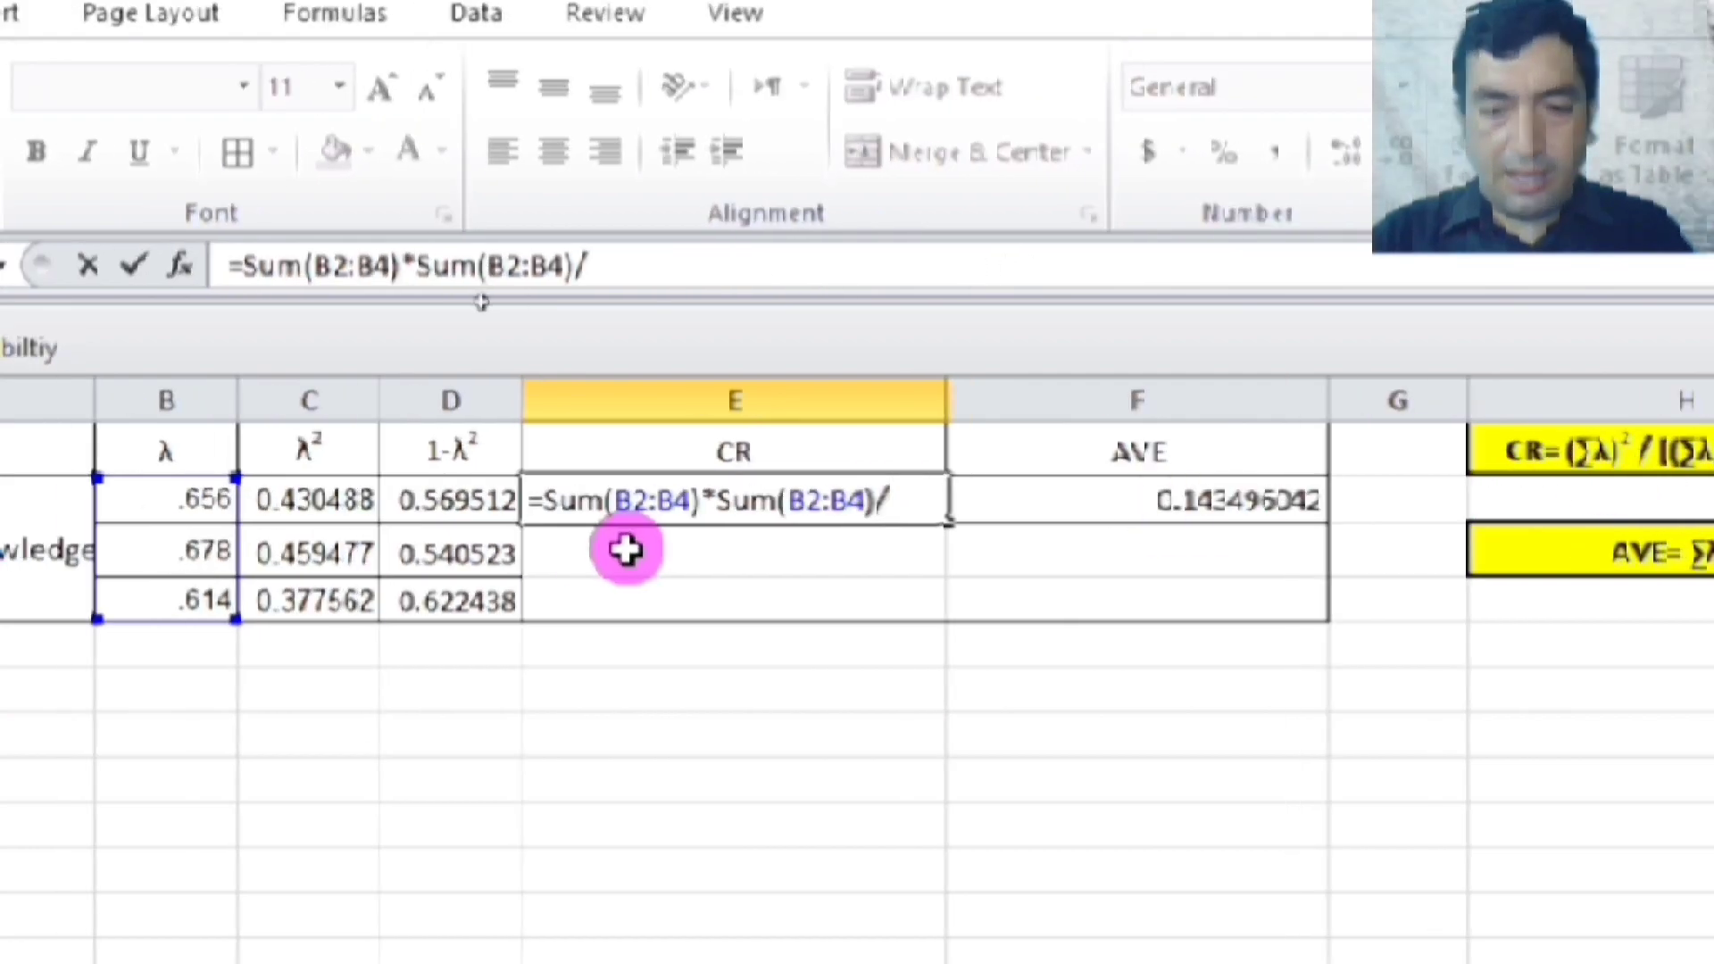
{"action": "type", "text": "("}
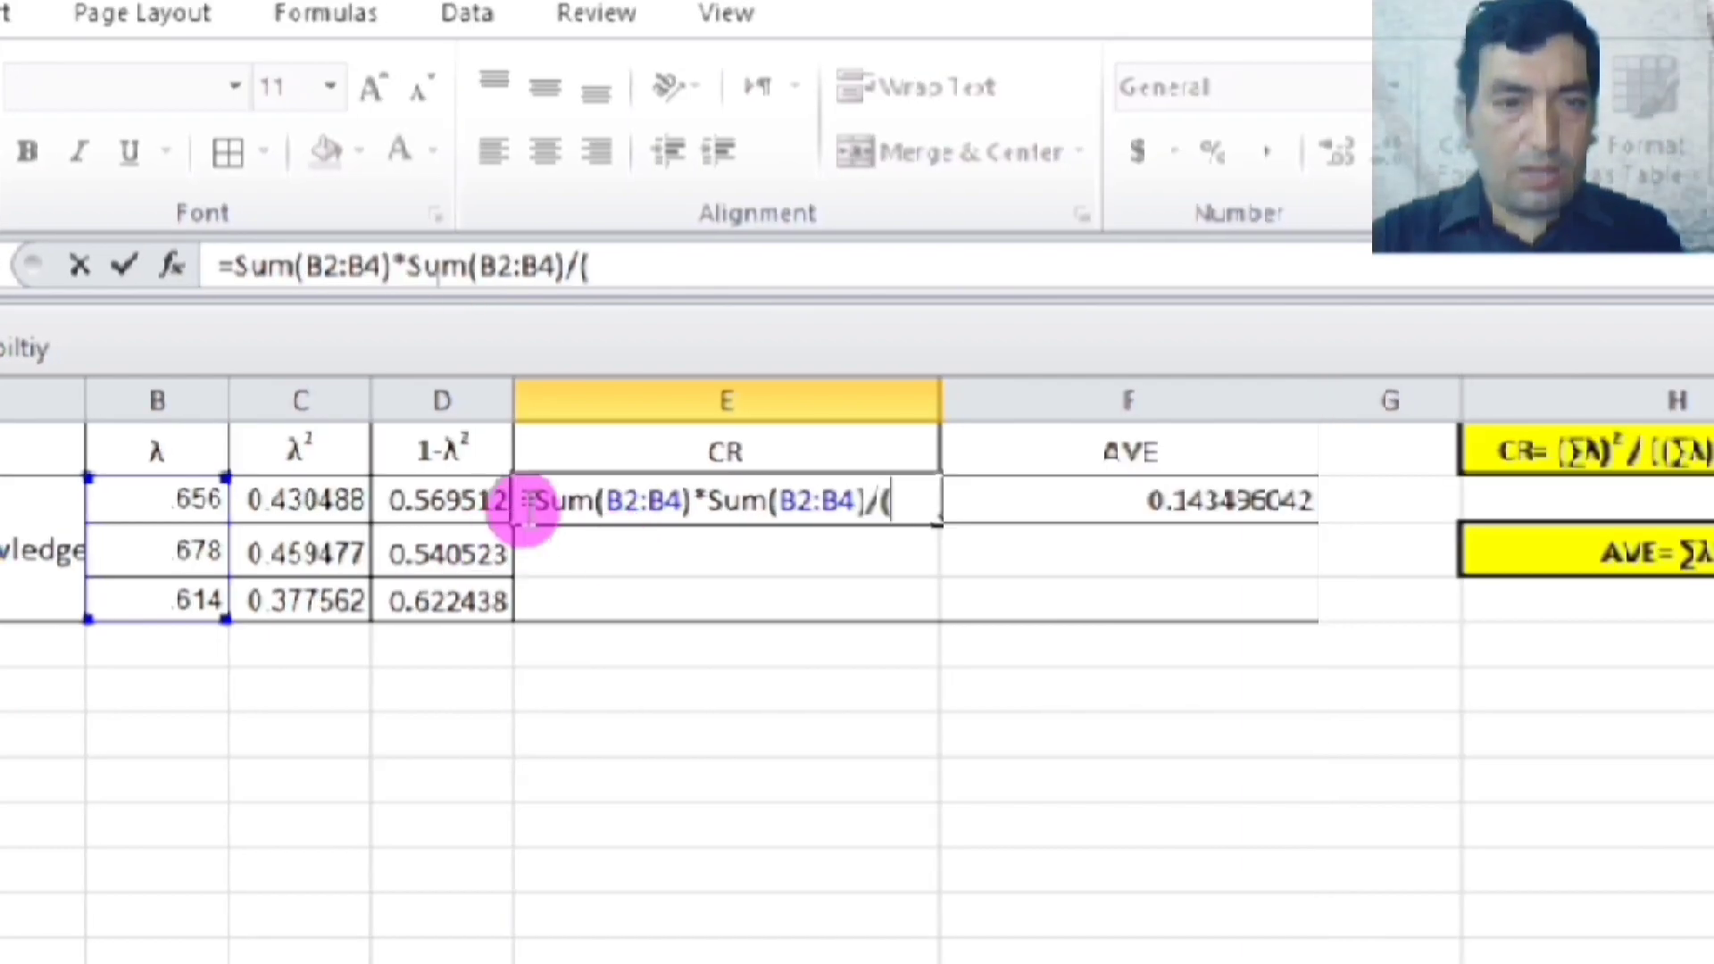
{"action": "left_click_drag", "start_coordinate": [538, 502], "coordinate": [888, 498]}
{"action": "key", "text": "ctrl+c"}
{"action": "left_click", "coordinate": [913, 502]}
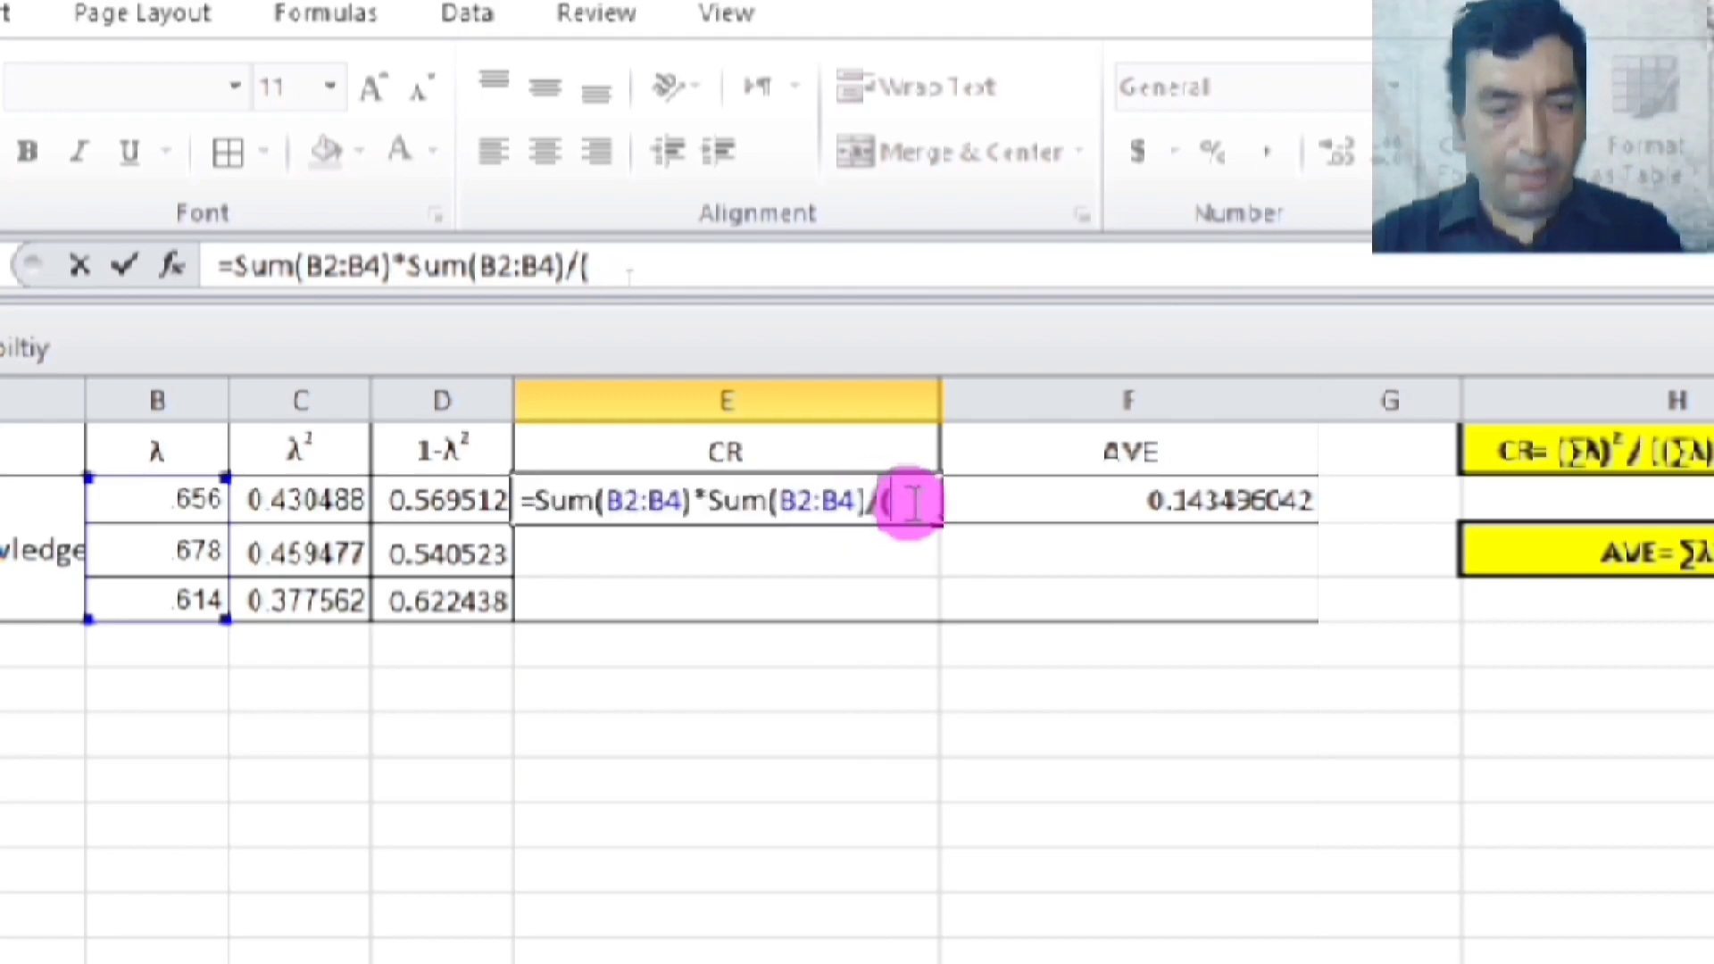
{"action": "key", "text": "ctrl+v"}
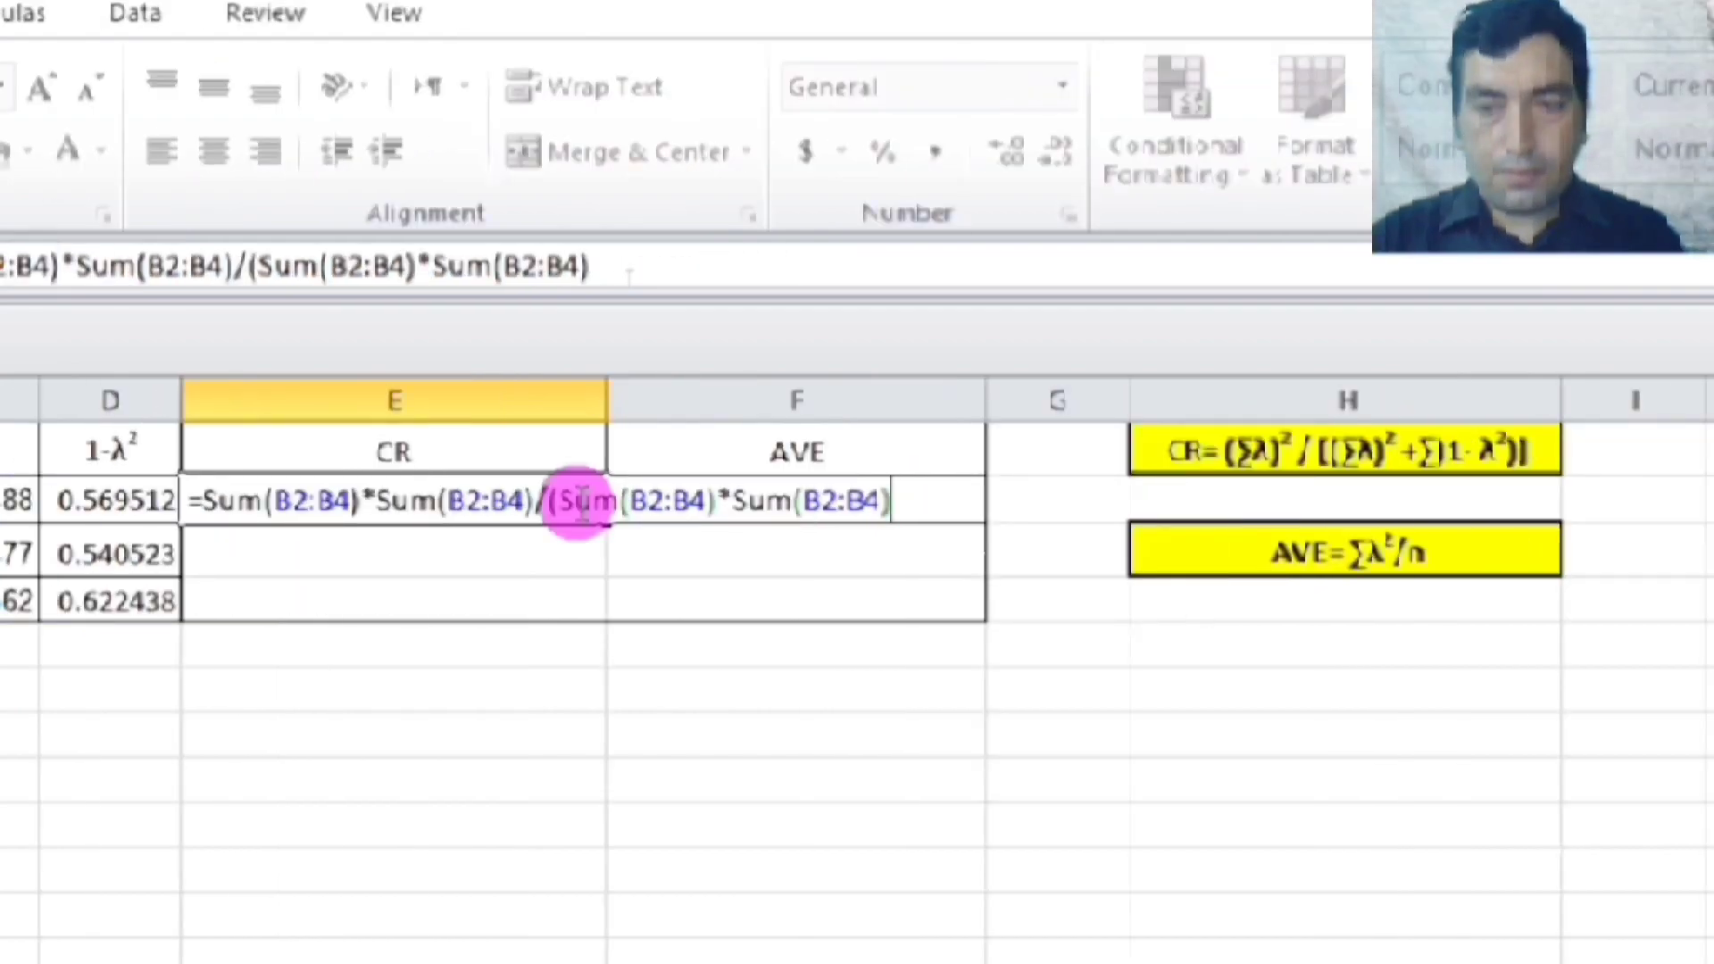
Complete the denominator of the CR formula with +D2:D4), enter it, and reselect E2 to show the formula
{"action": "type", "text": "+"}
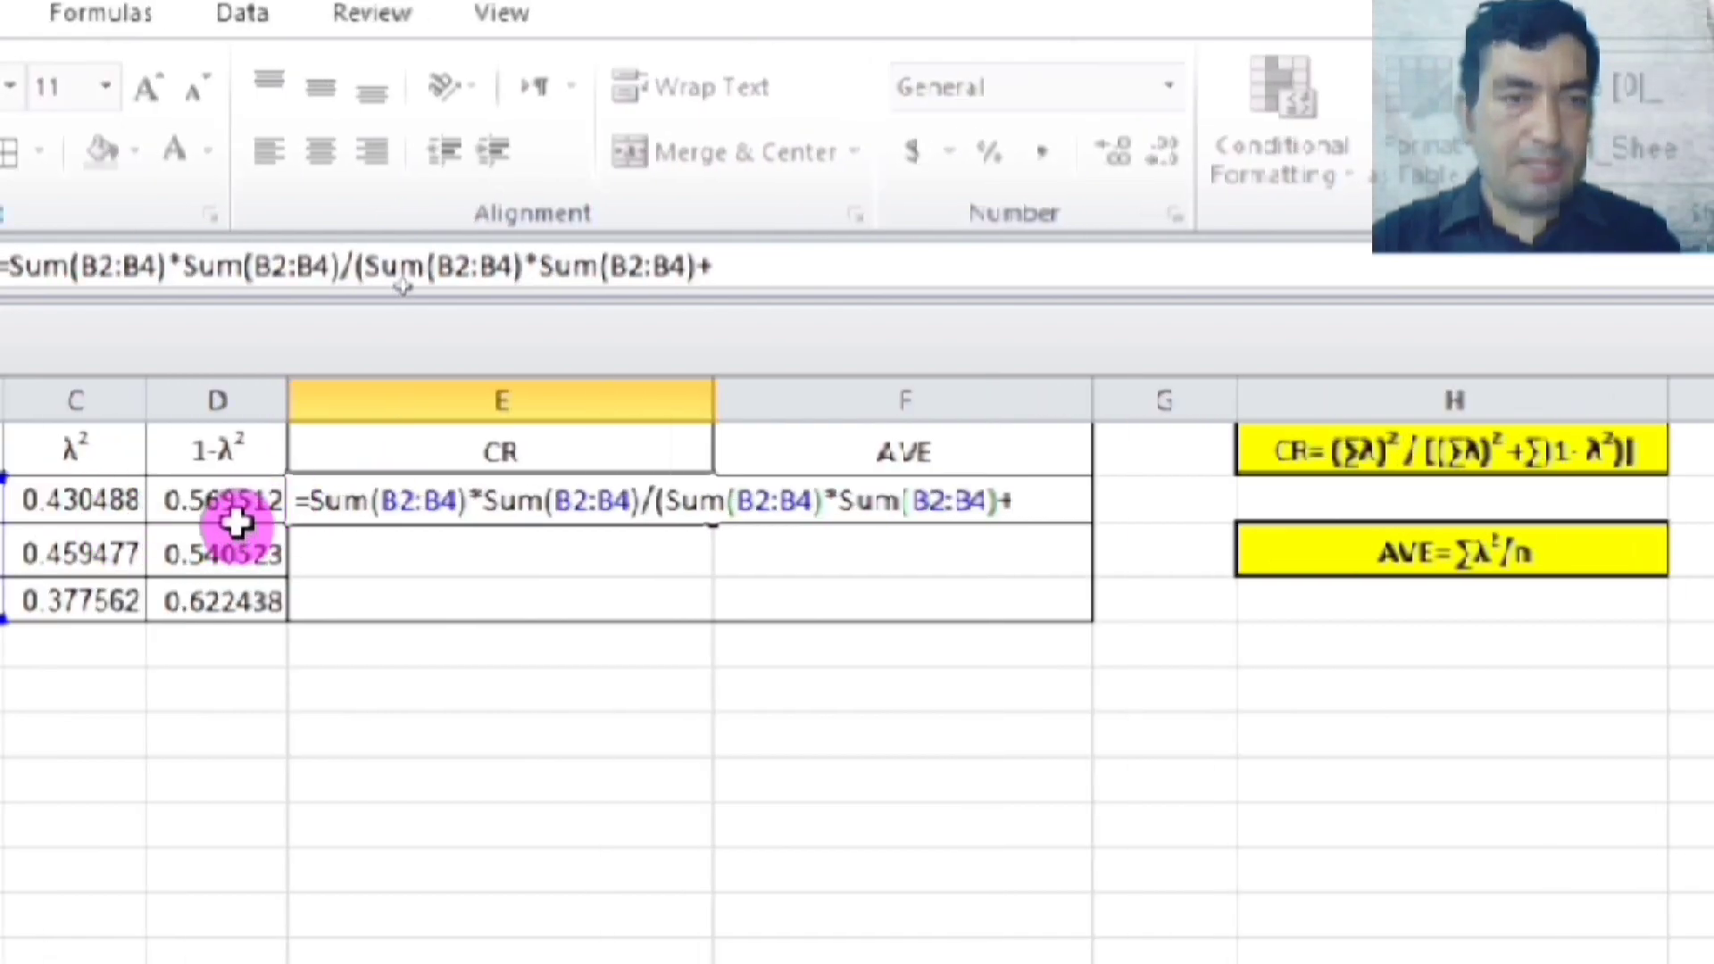
{"action": "left_click", "coordinate": [237, 502]}
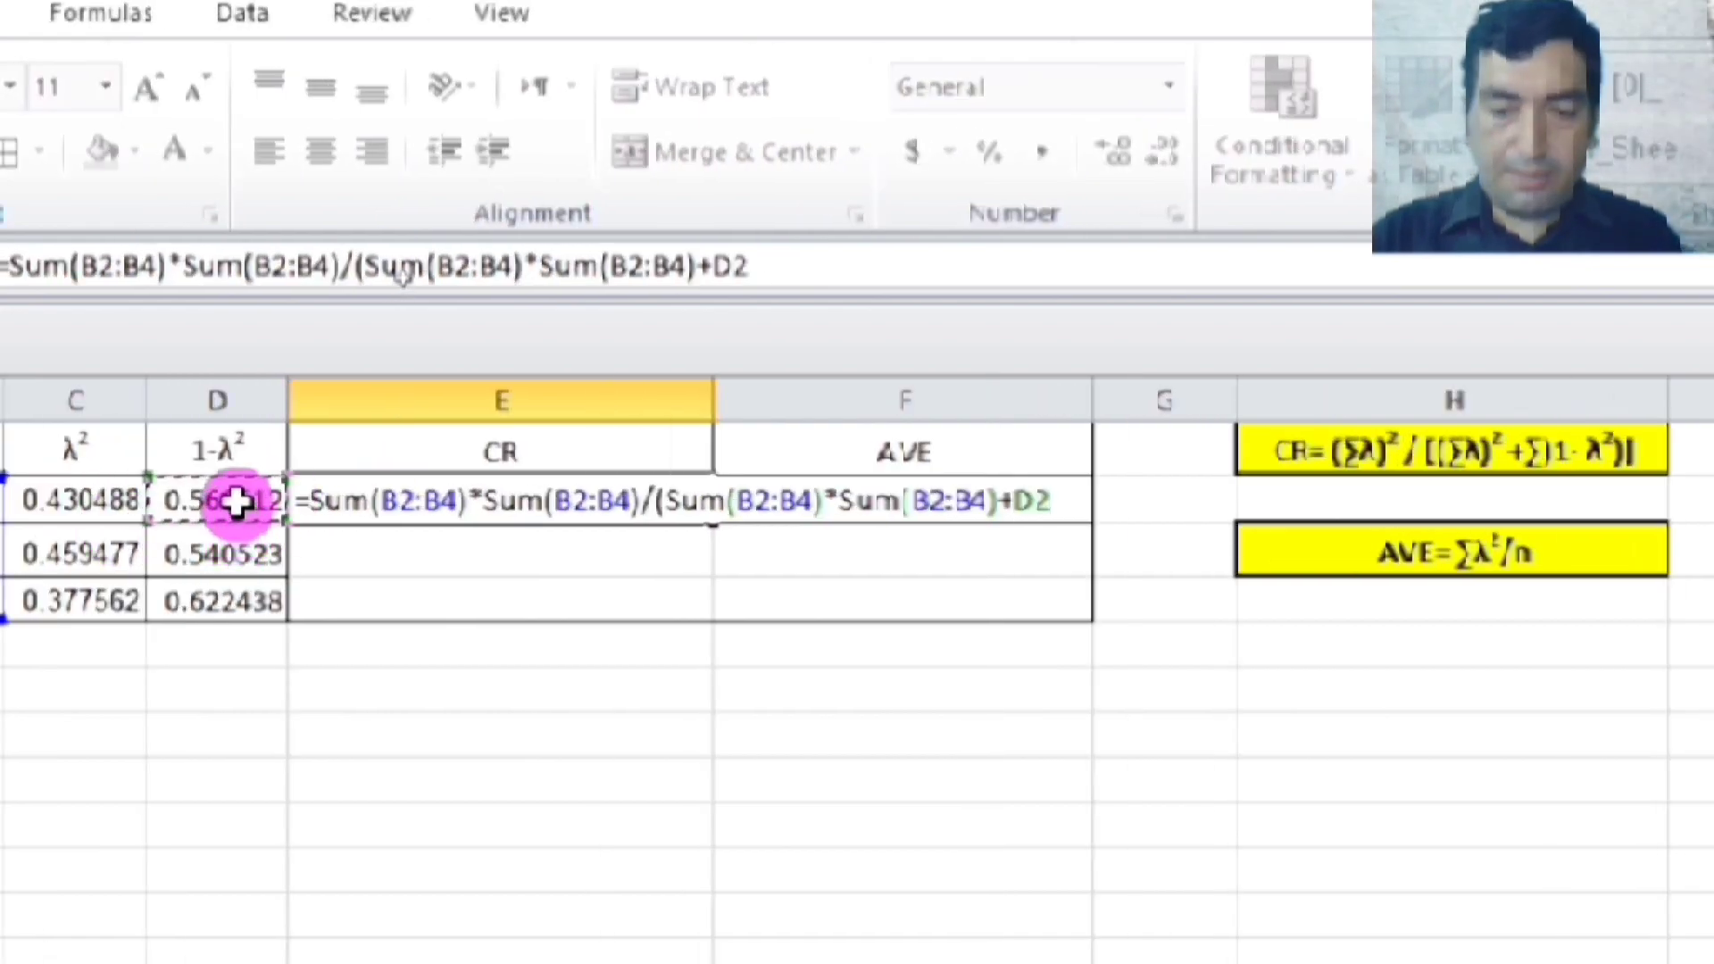
{"action": "key", "text": "shift+Down"}
{"action": "key", "text": "shift+Down"}
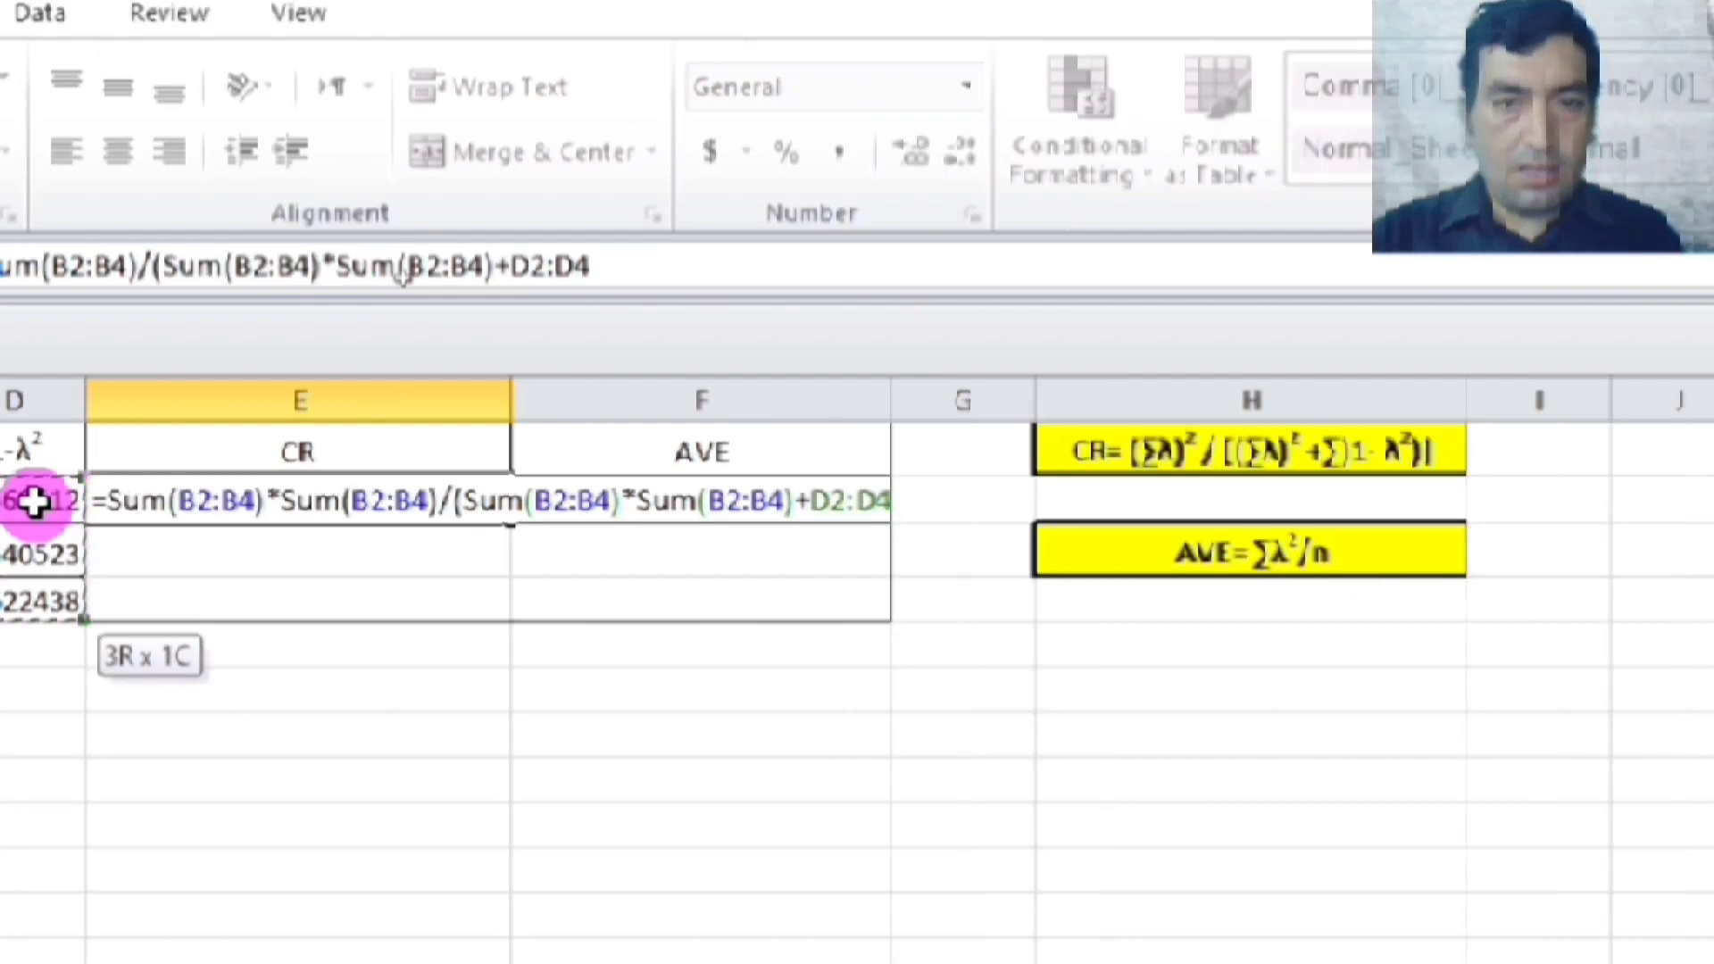
{"action": "type", "text": ")"}
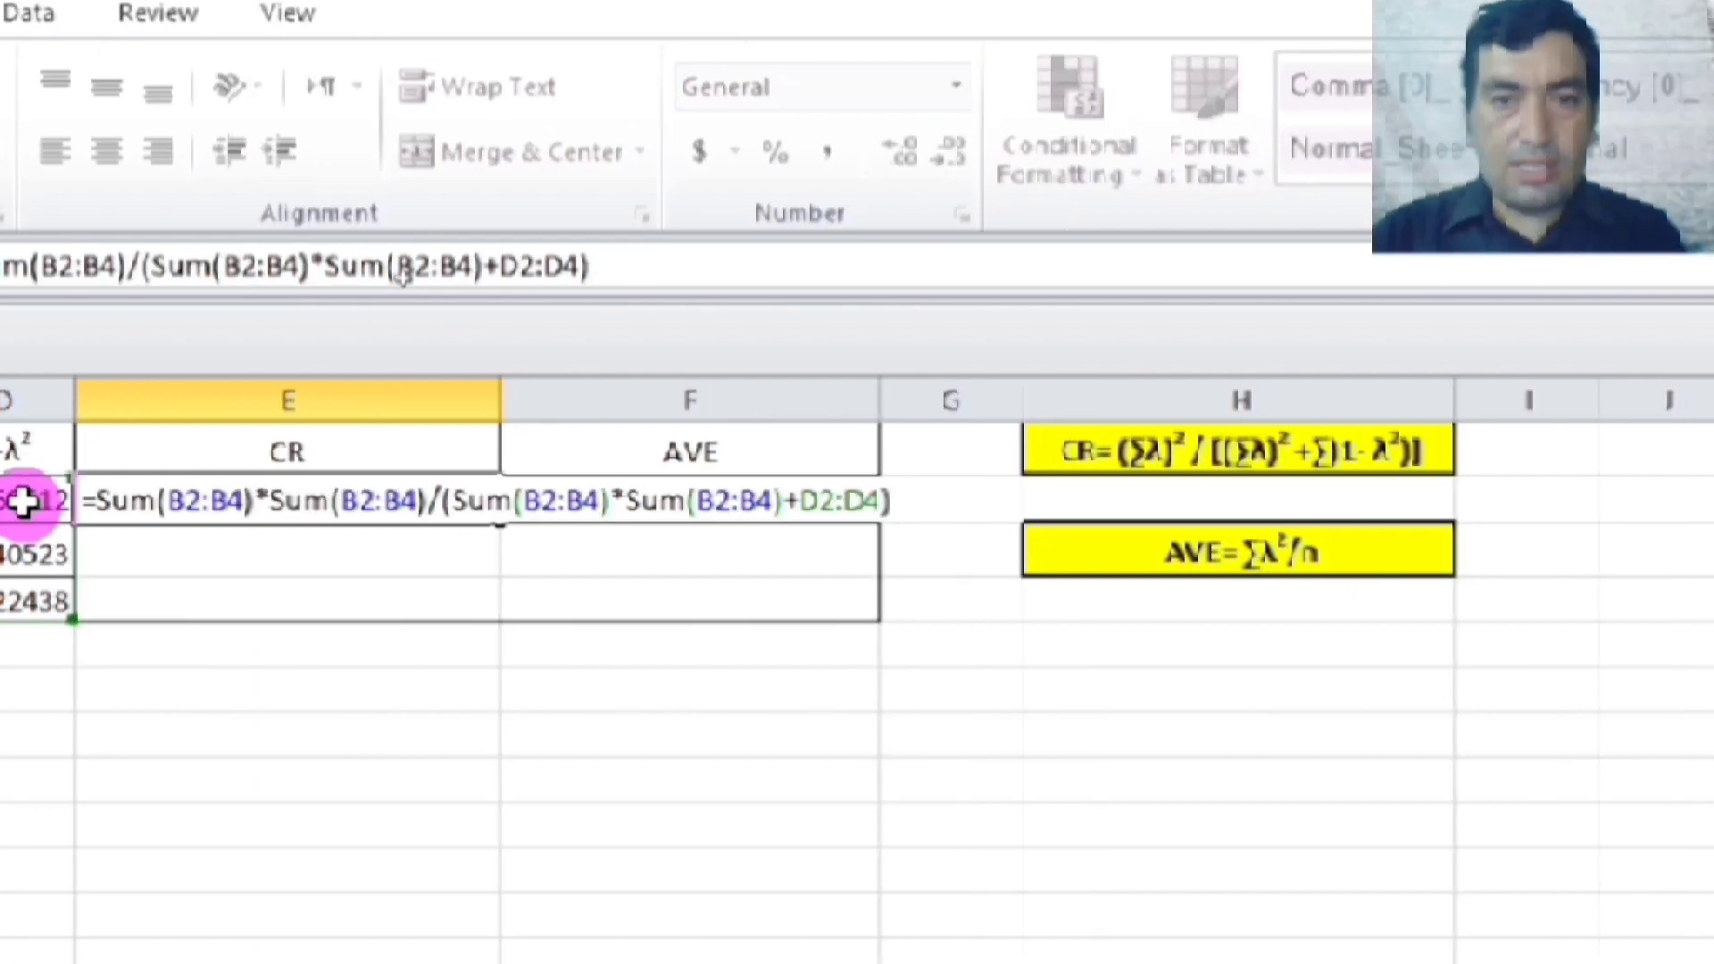
{"action": "key", "text": "Return"}
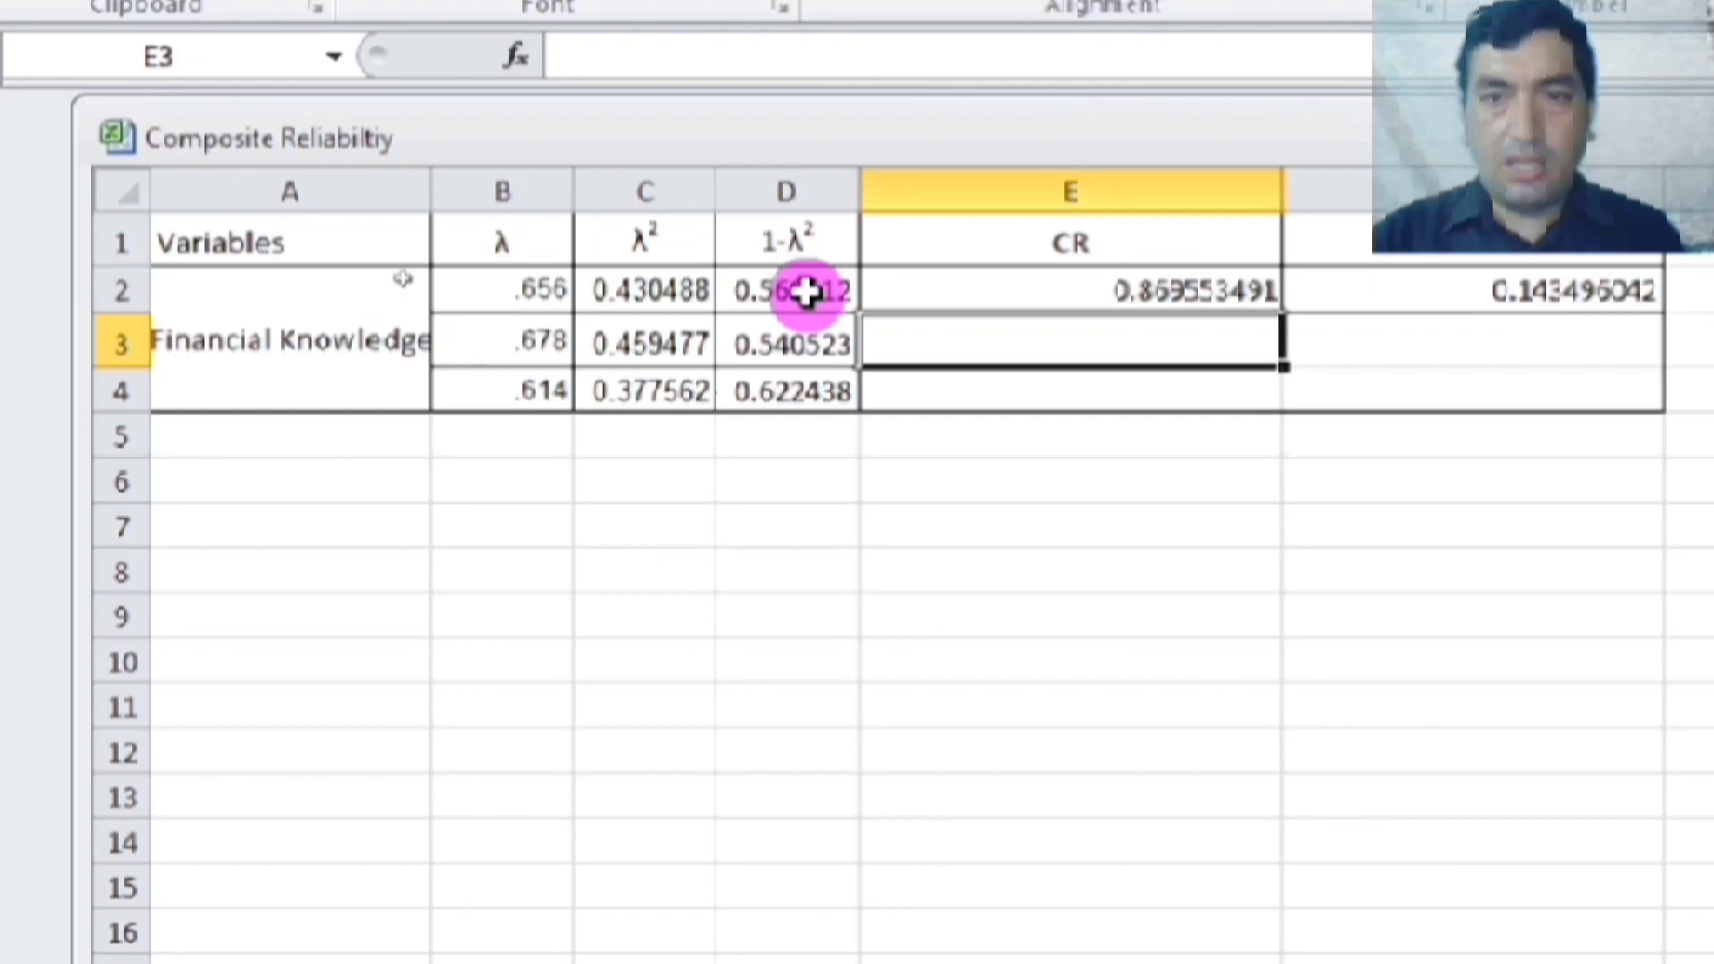
{"action": "left_click", "coordinate": [1072, 294]}
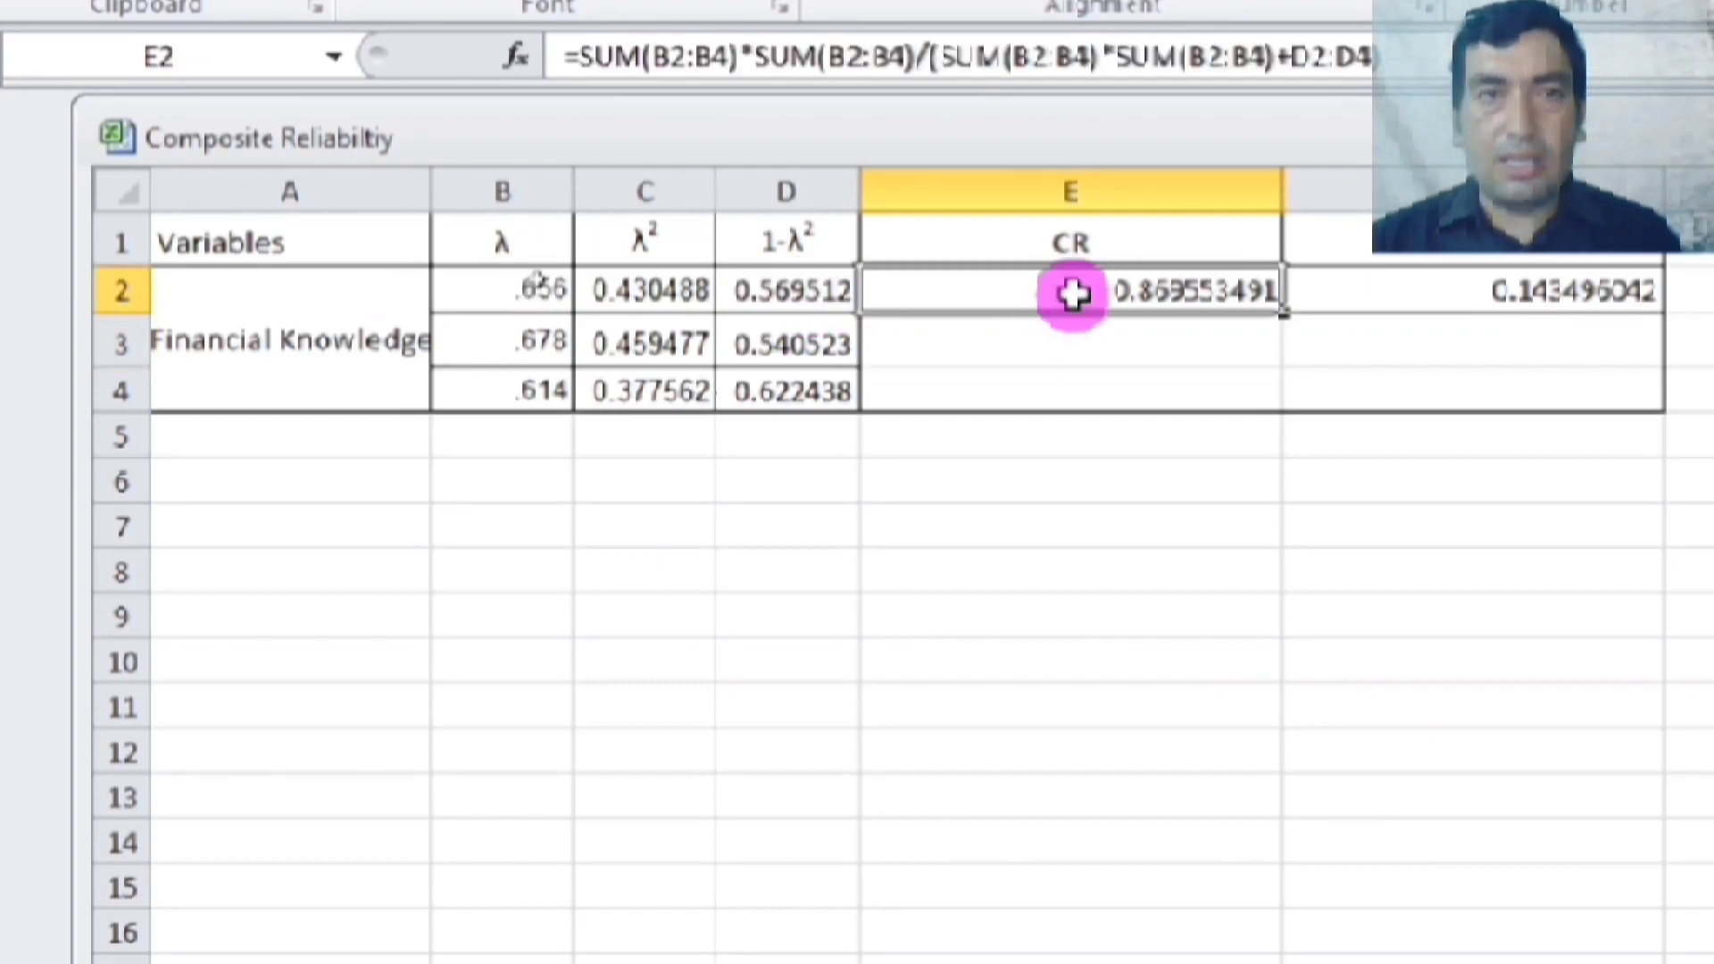